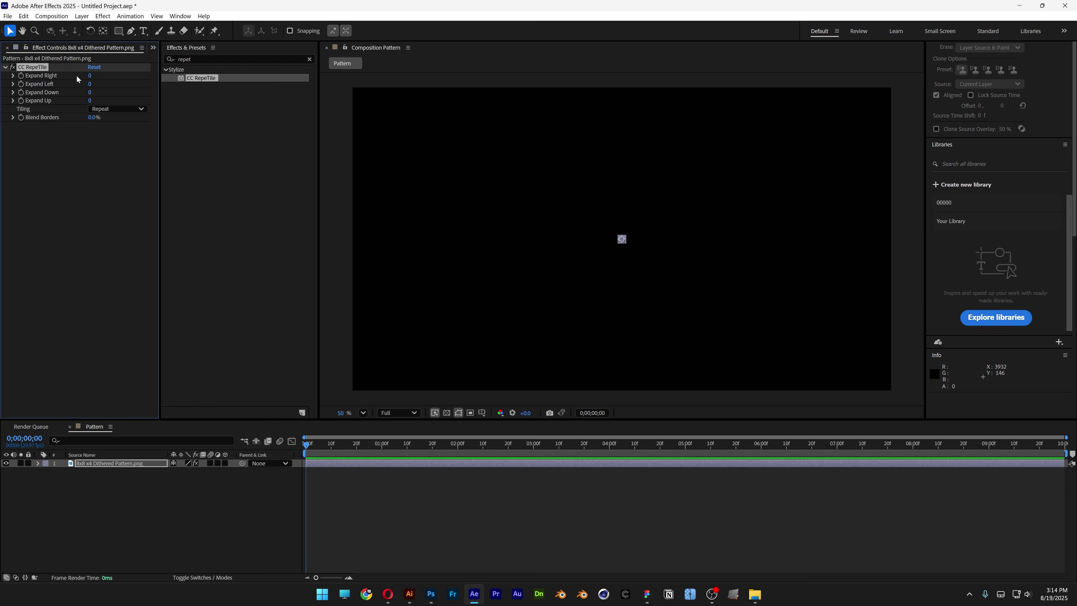
- Set the CC RepeTile expansion of the dithered pattern layer to 2000 right and left, and 1200 down and up
left_click(90, 75)
type("1000")
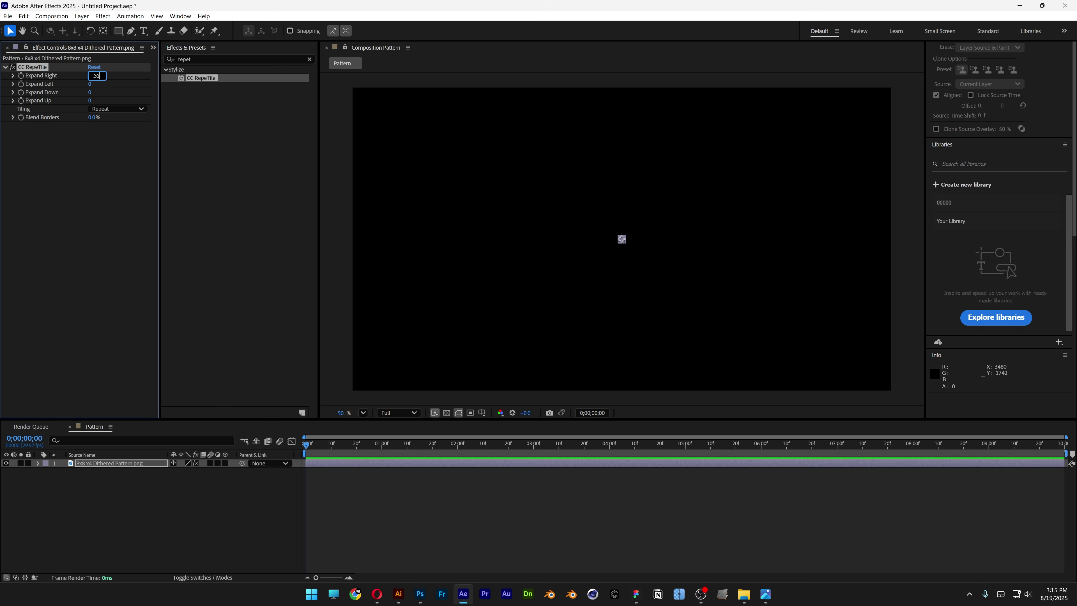
key("Tab")
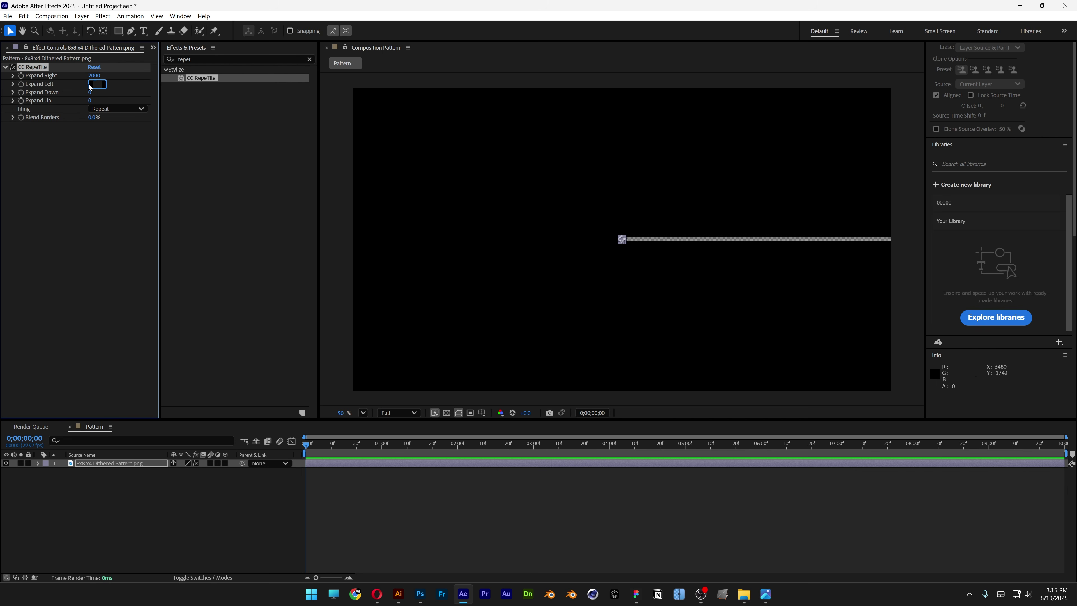
type("2000")
key("Tab")
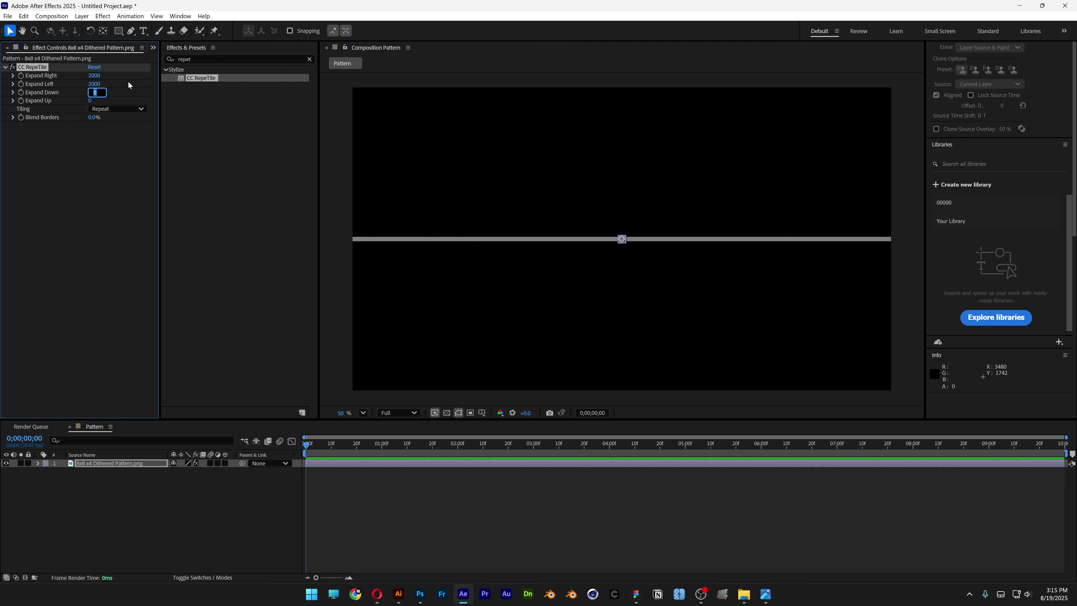
type("200")
key("Tab")
type("122")
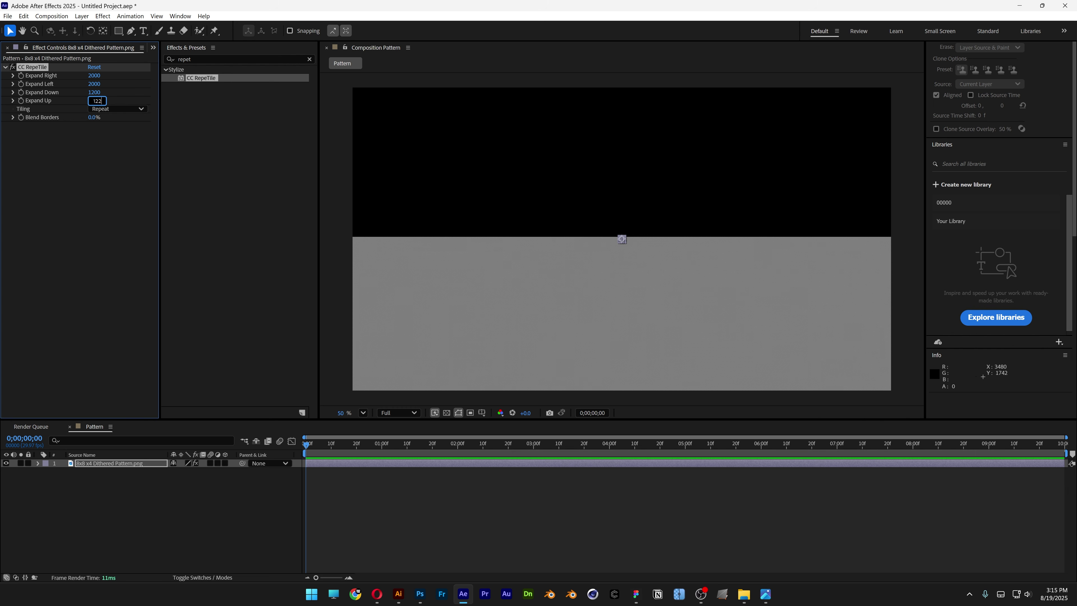
type("00")
key("Return")
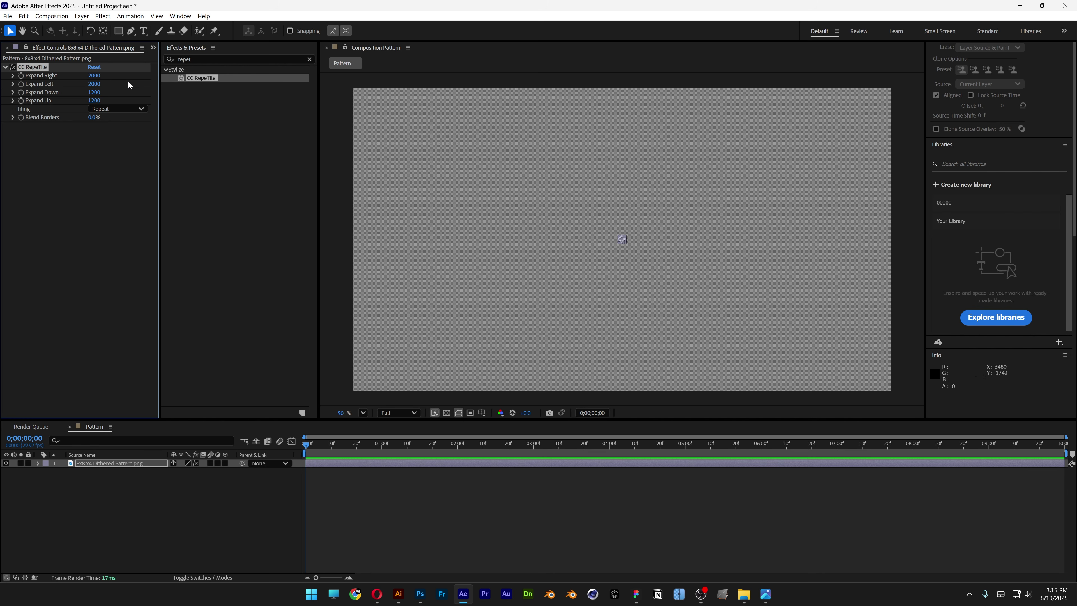
scroll(618, 238, "up", 2)
scroll(581, 227, "up", 5)
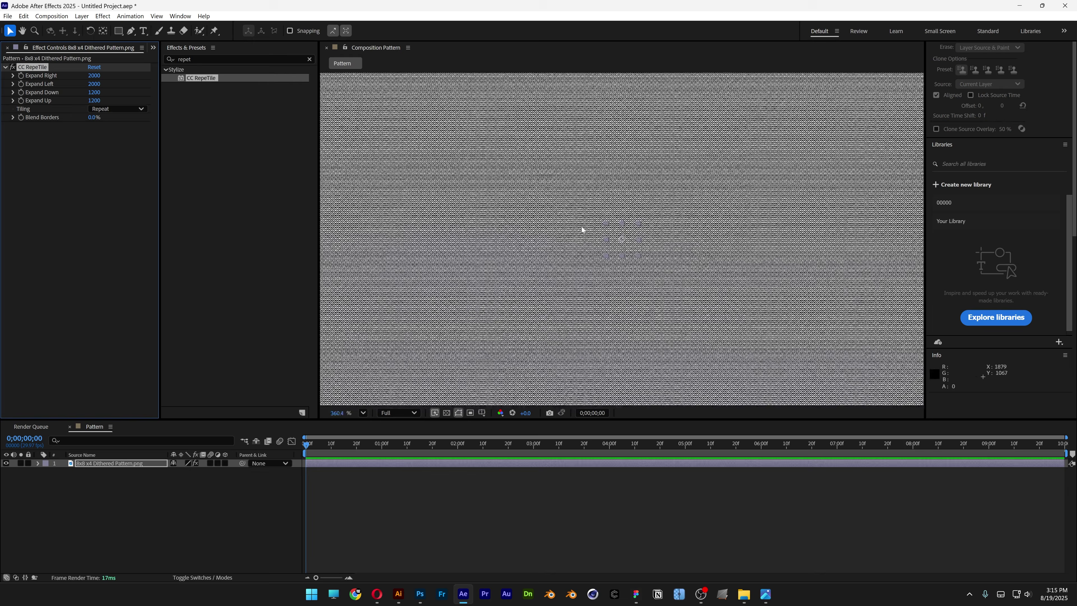
- Create a new composition named Comp 1 using the HD 1920x1080, 29.97 fps preset
left_click_drag(162, 206, 265, 207)
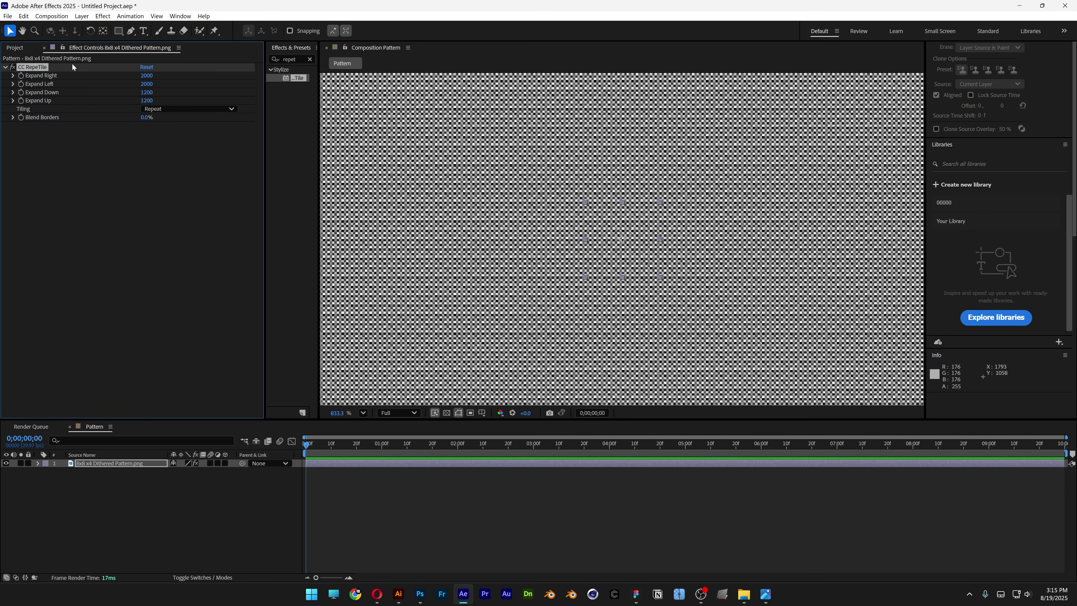
left_click(20, 50)
right_click(90, 195)
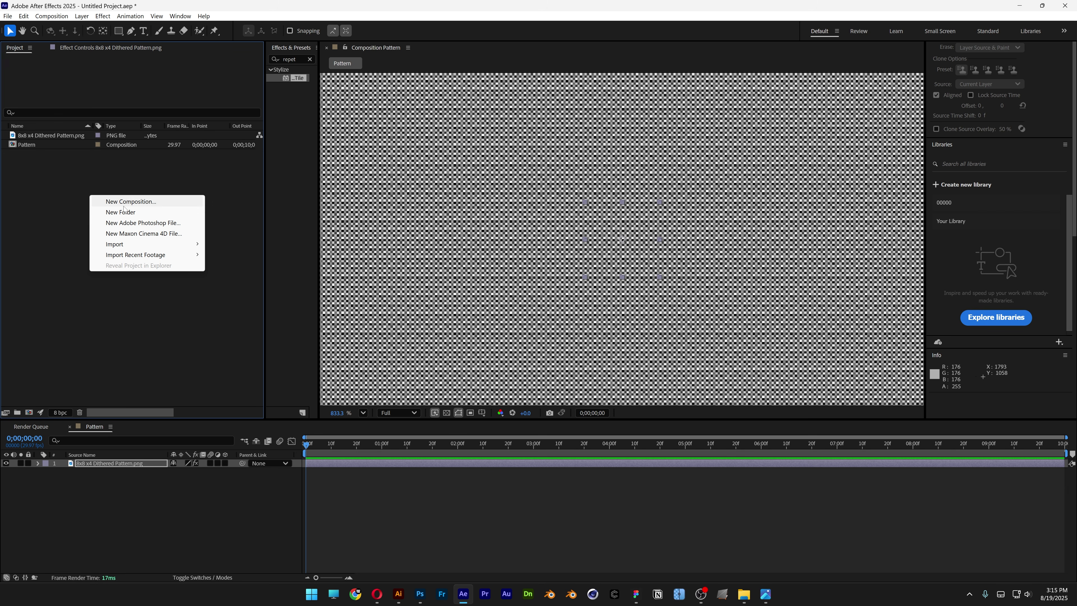
left_click(135, 202)
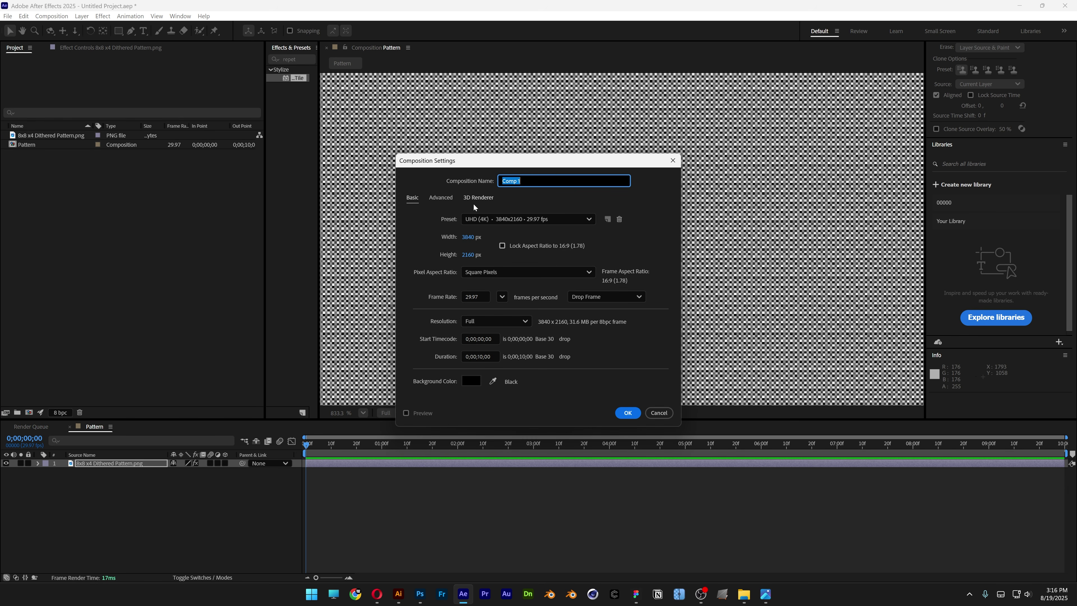
left_click(521, 218)
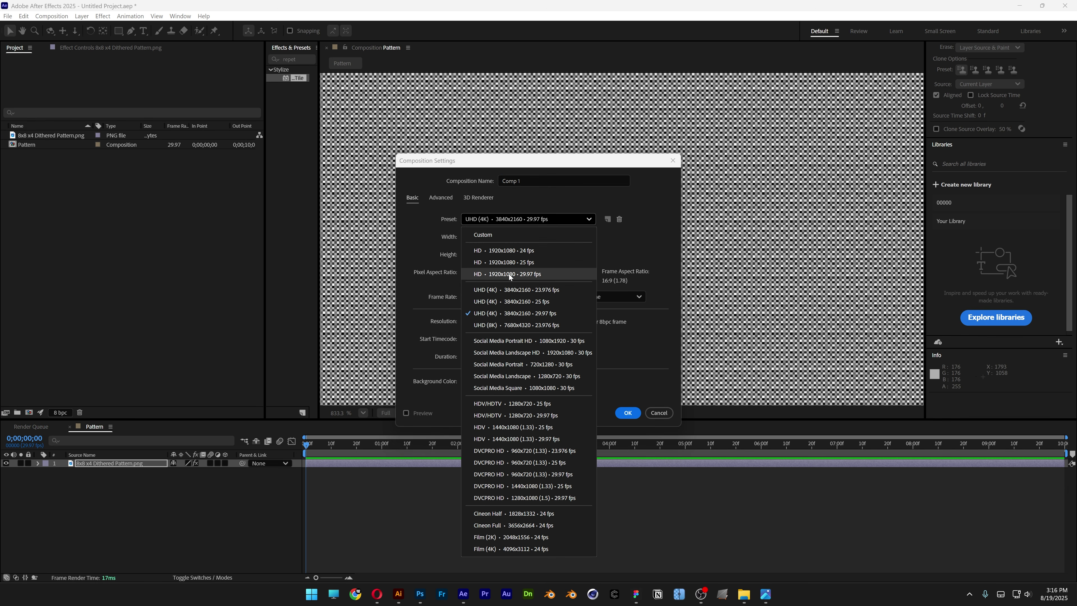
left_click(531, 274)
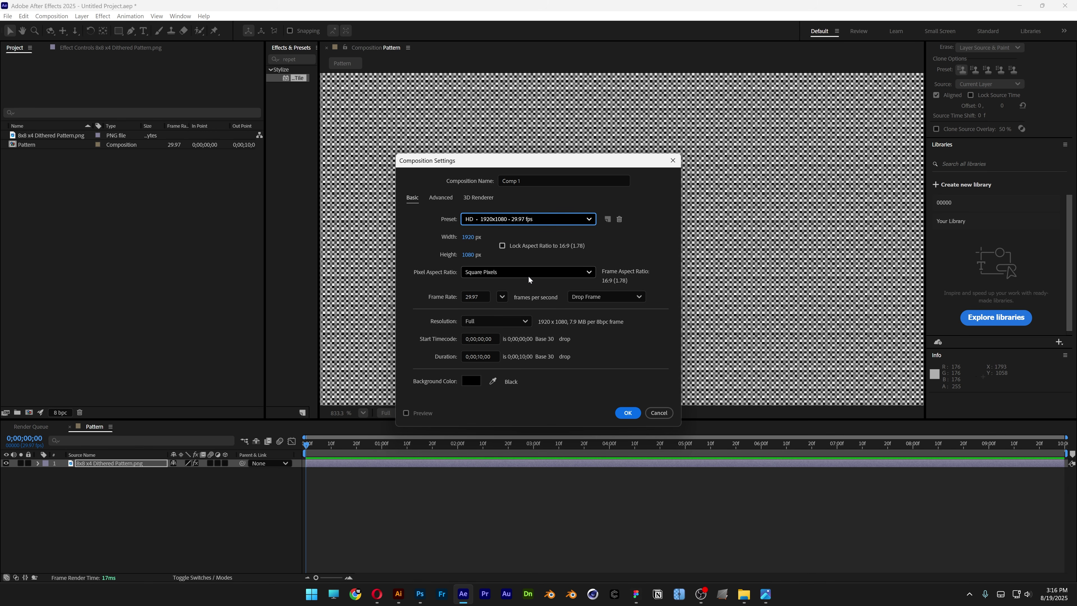
left_click(628, 413)
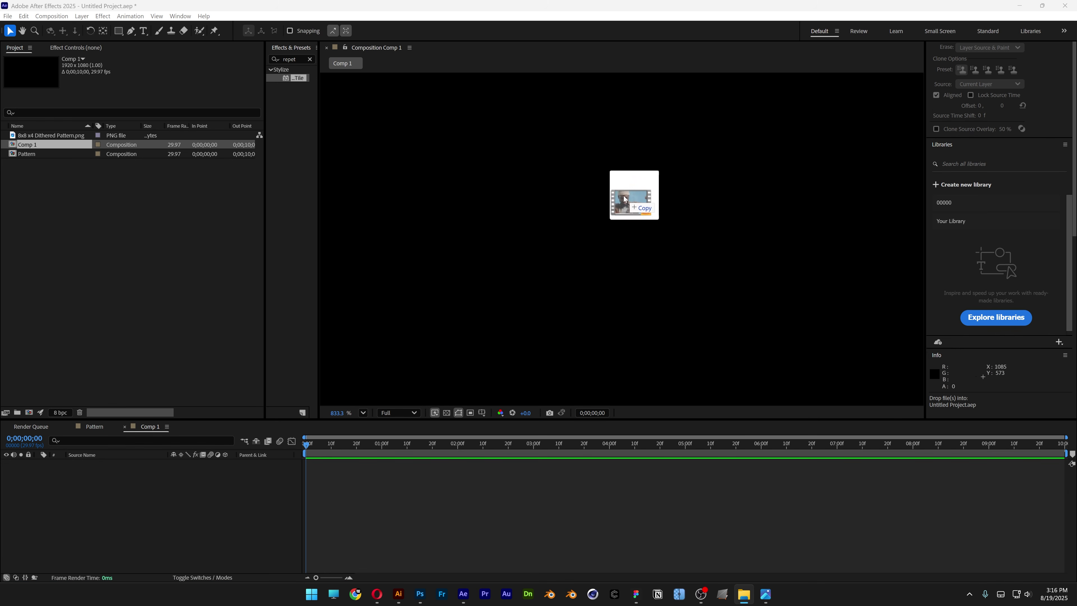
- Add the footage 0_Man_Portrait_4096x2160.mov to Comp 1 and fit it to the composition size
left_click_drag(624, 199, 132, 501)
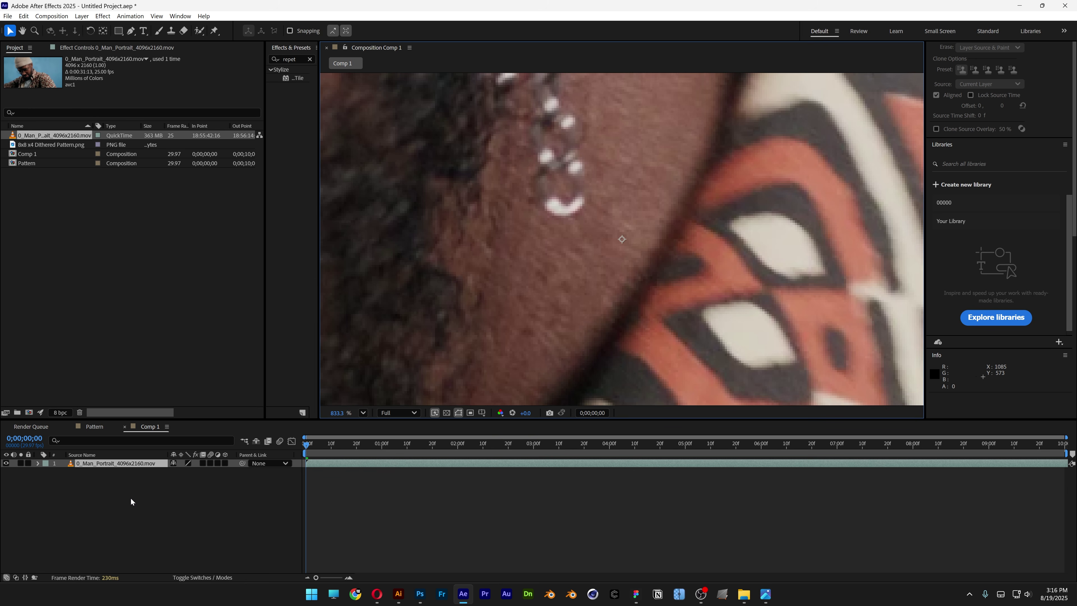
right_click(541, 202)
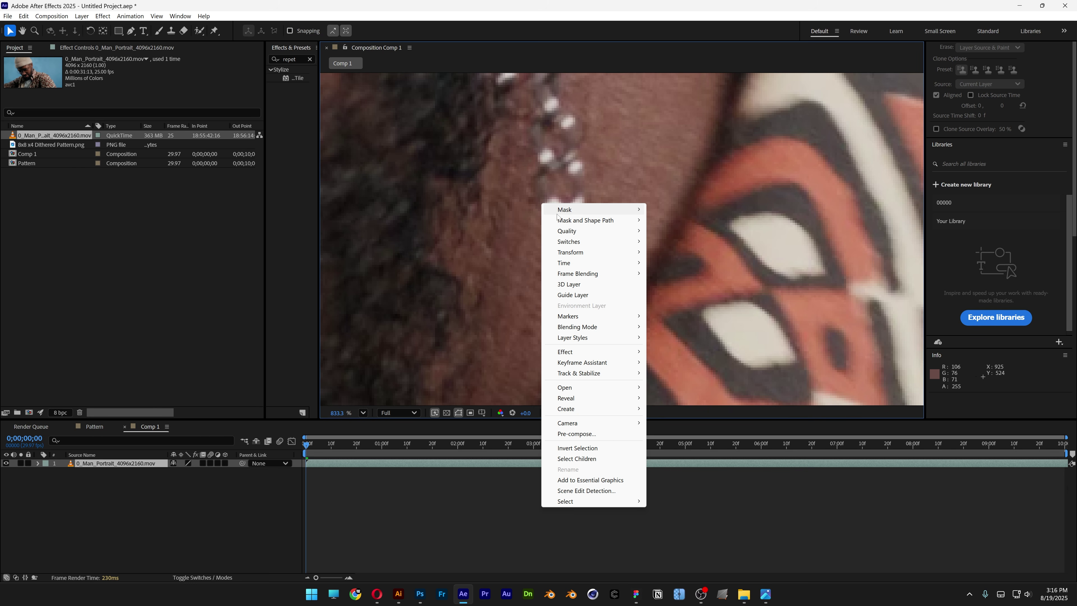
mouse_move(593, 258)
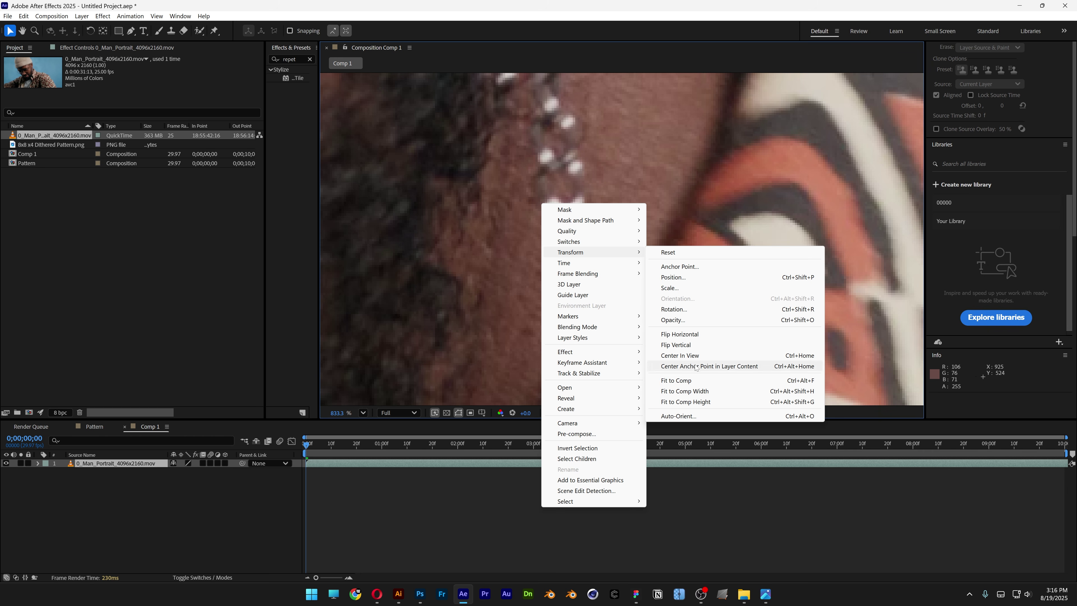
left_click(690, 384)
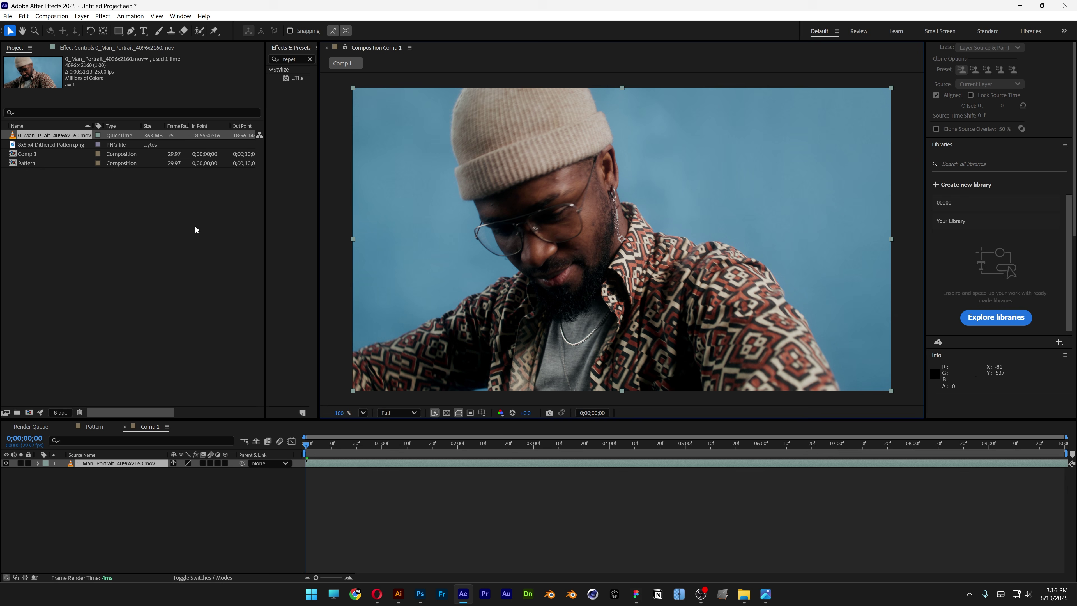
- Place the Pattern composition above the portrait footage in Comp 1 and set its blending mode to Overlay
left_click_drag(27, 165, 116, 463)
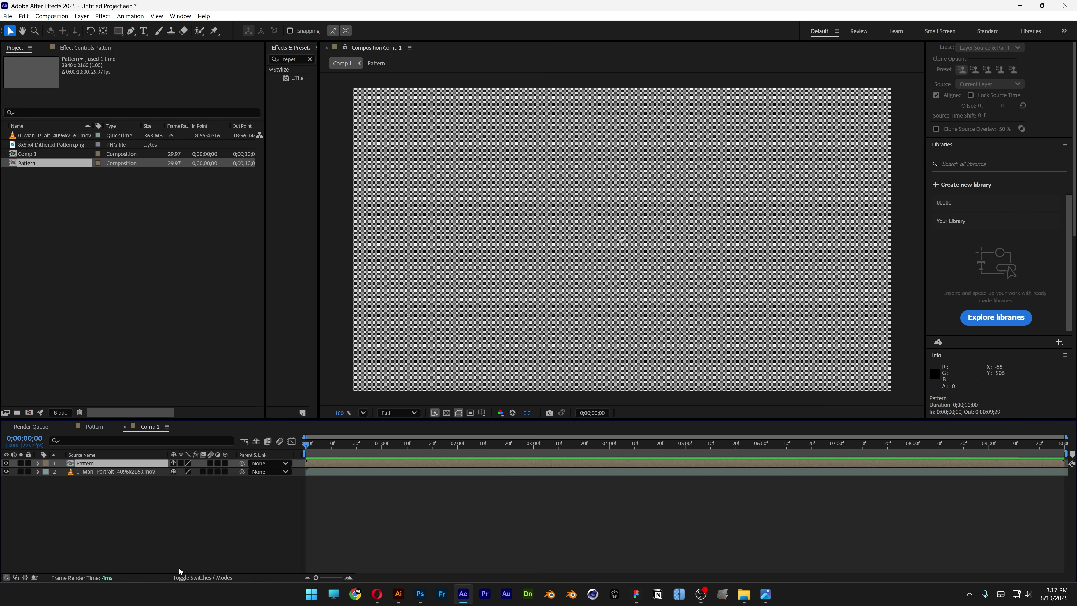
left_click(190, 577)
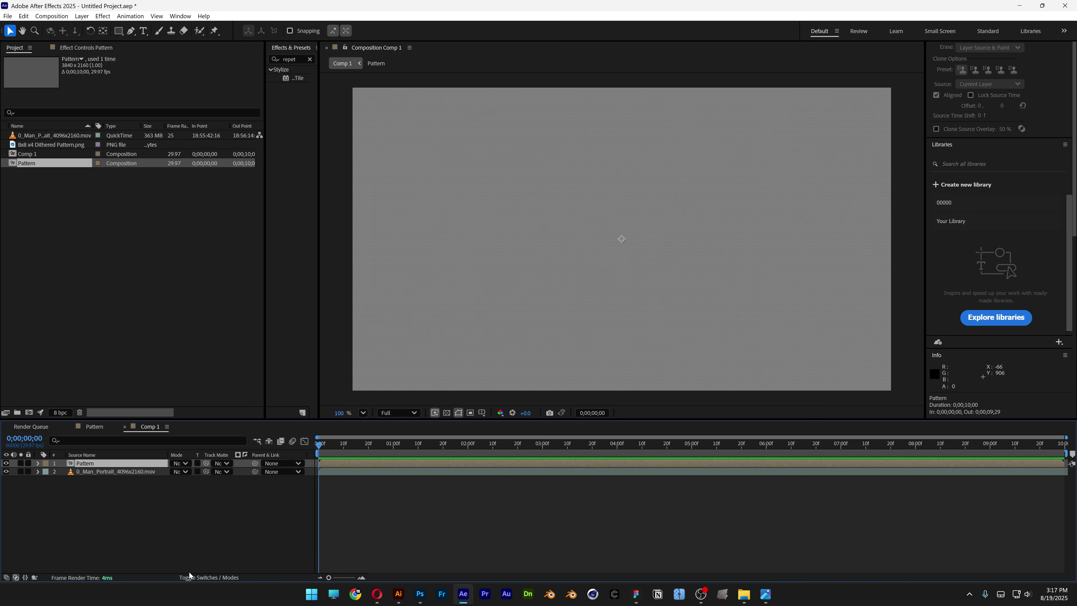
left_click(186, 465)
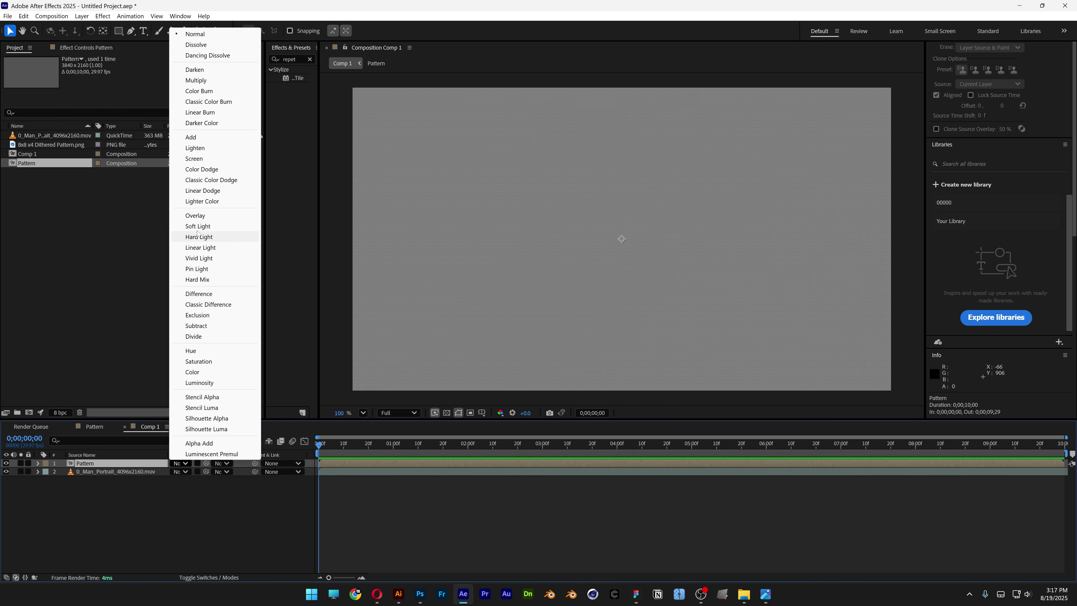
left_click(202, 220)
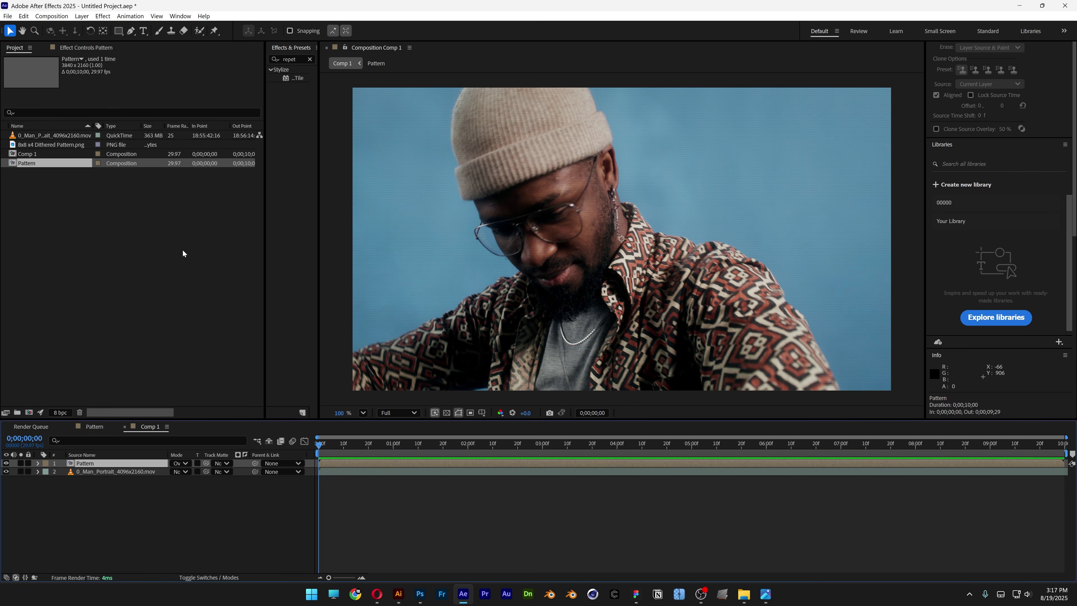
- Add an adjustment layer on top of the Comp 1 layers and rename it FX
right_click(155, 505)
mouse_move(193, 390)
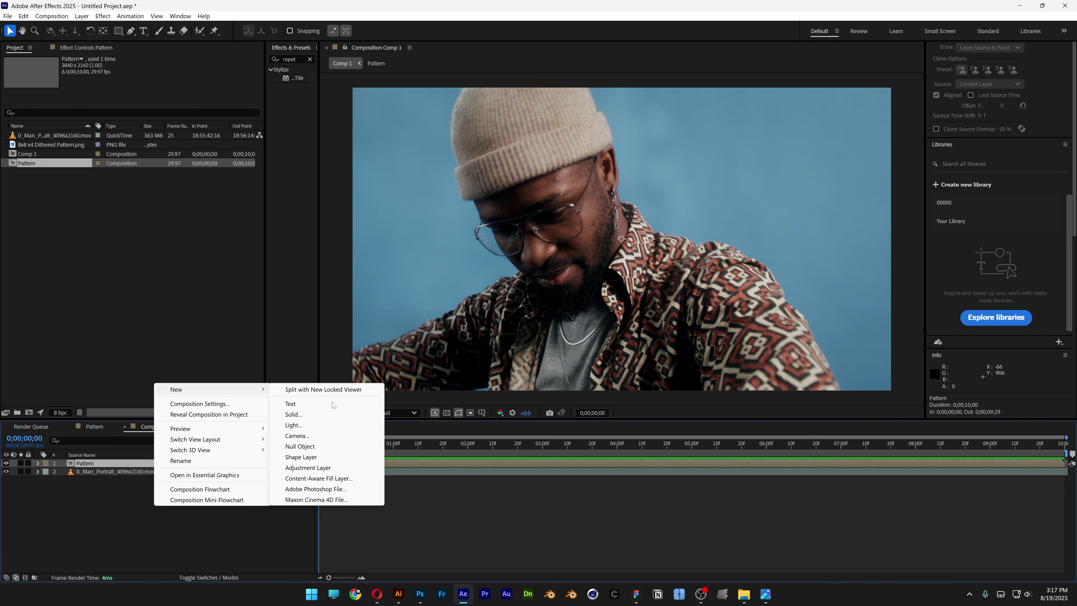
left_click(334, 467)
right_click(101, 462)
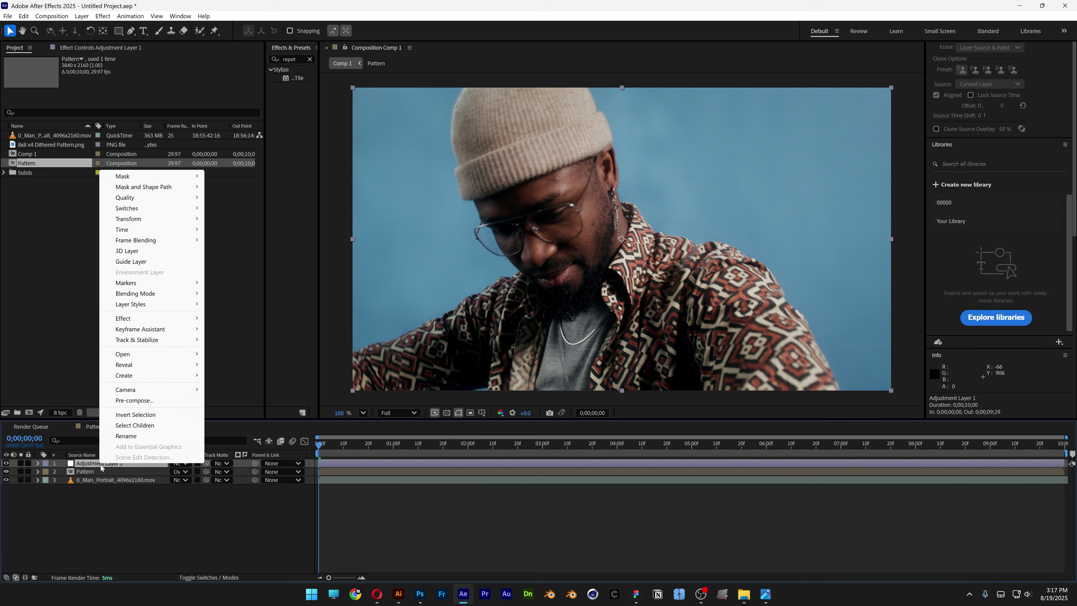
left_click(131, 444)
type("FX")
key("Return")
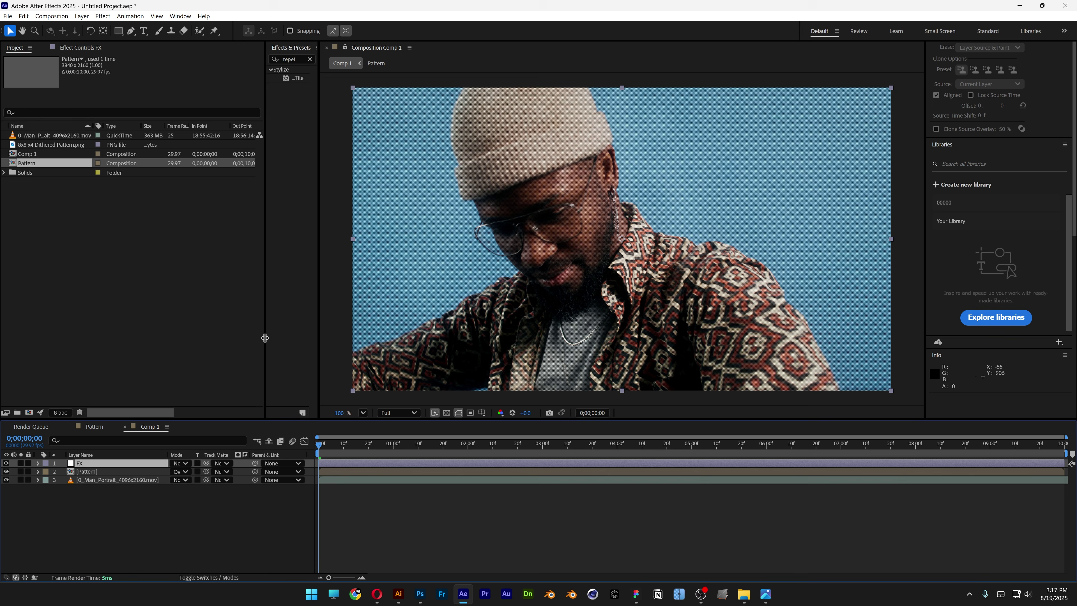
- Find the Posterize effect and apply it to the FX adjustment layer
left_click_drag(265, 338, 124, 323)
left_click_drag(173, 60, 95, 56)
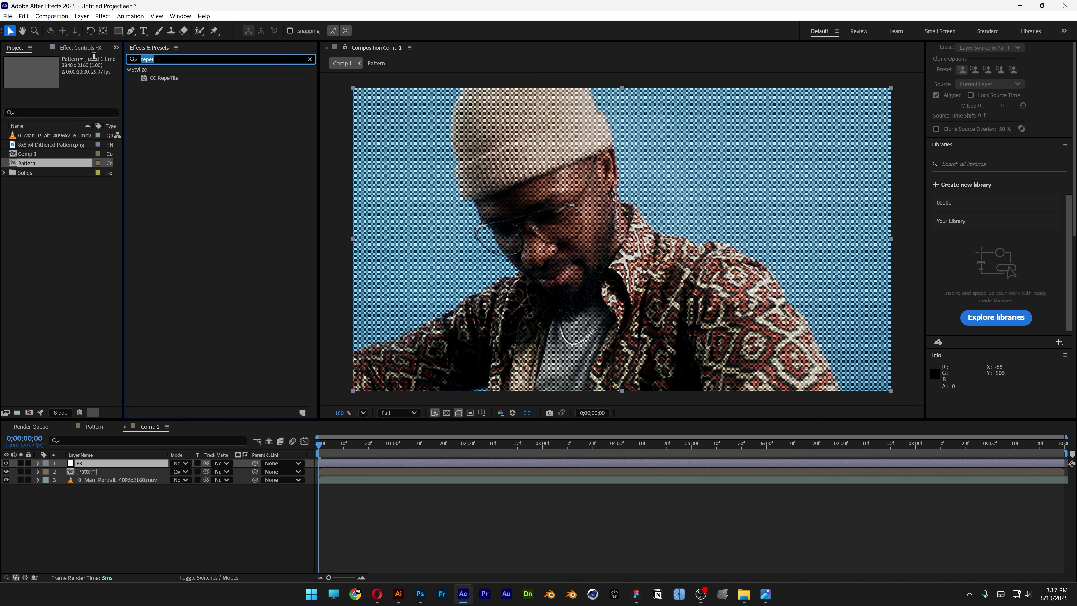
type("posteriz")
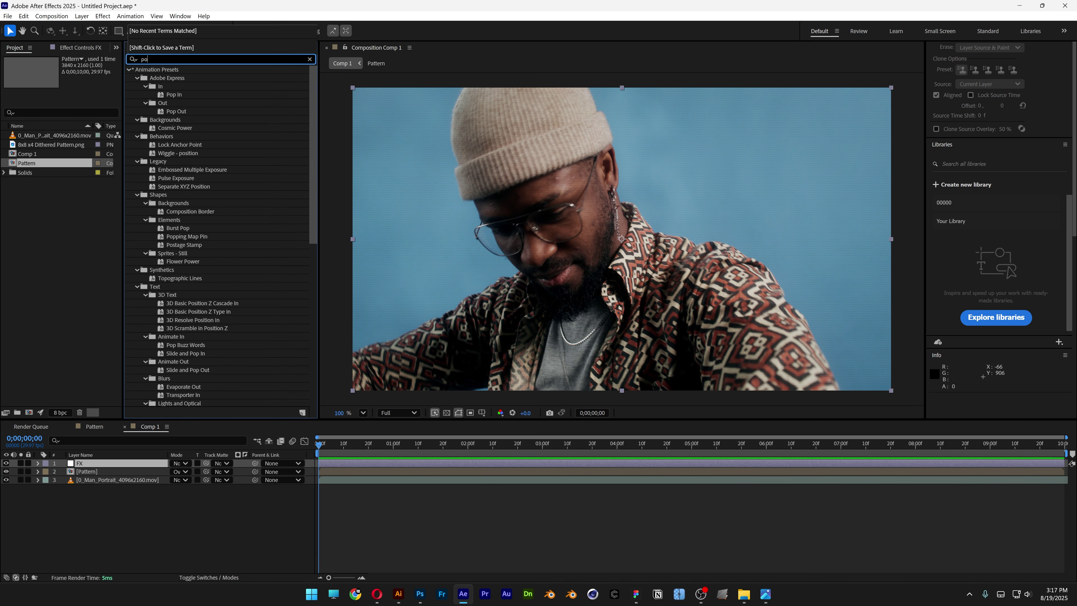
left_click_drag(123, 120, 176, 120)
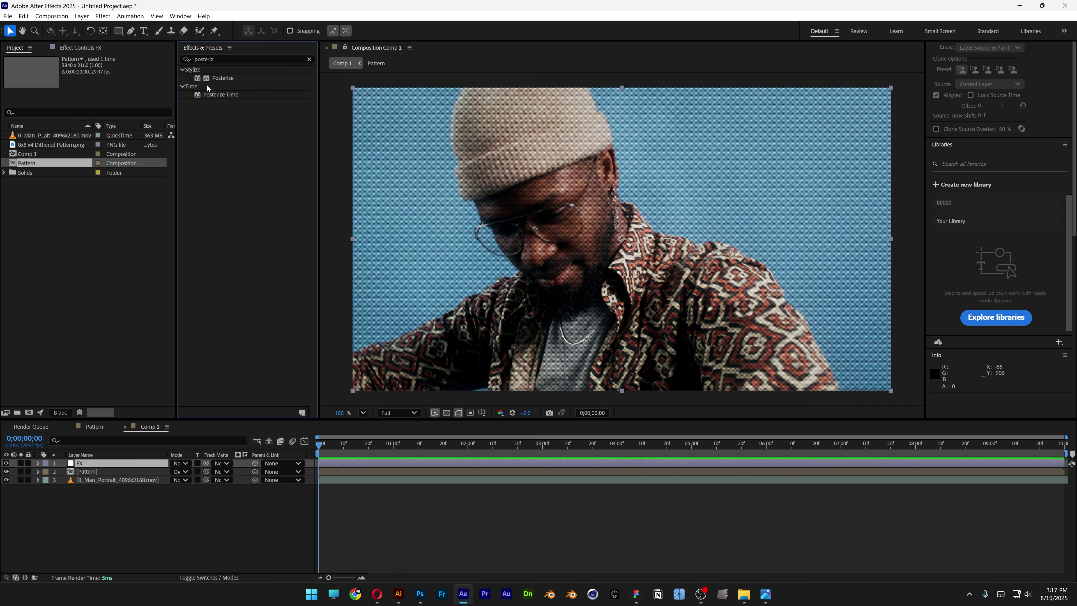
left_click_drag(222, 78, 118, 465)
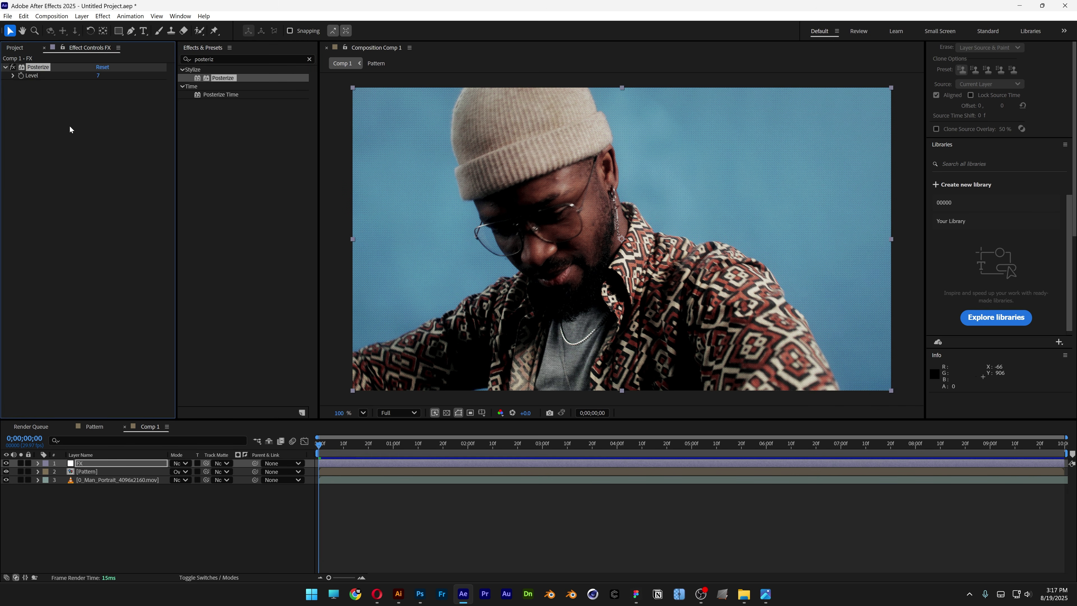
- Set the Posterize level on the FX layer to 2 and inspect the dithering up close
left_click(98, 76)
type("2")
key("Return")
scroll(538, 188, "up", 5)
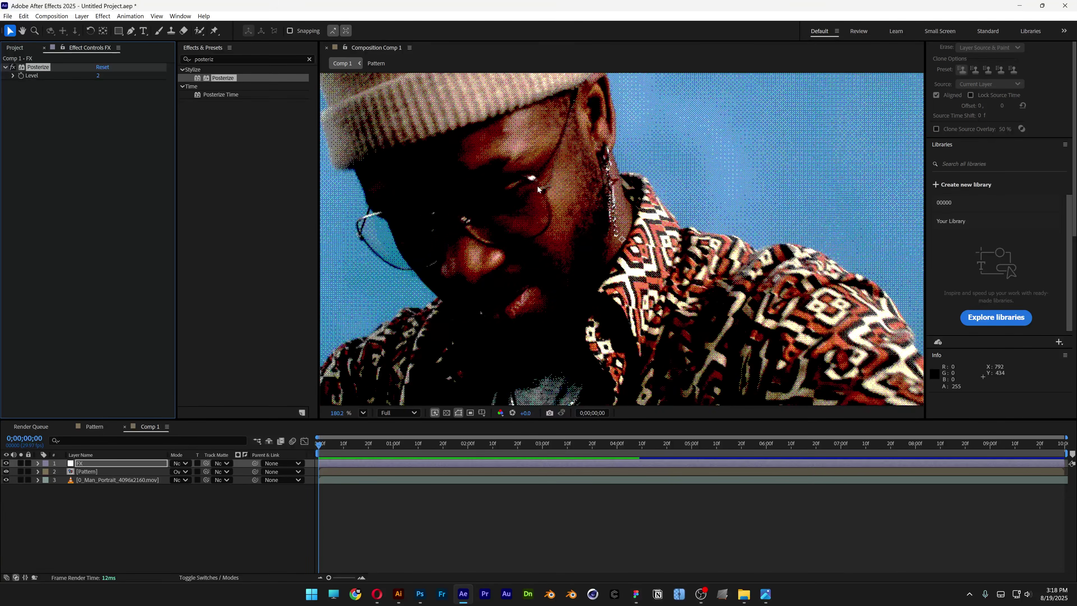
scroll(538, 189, "up", 5)
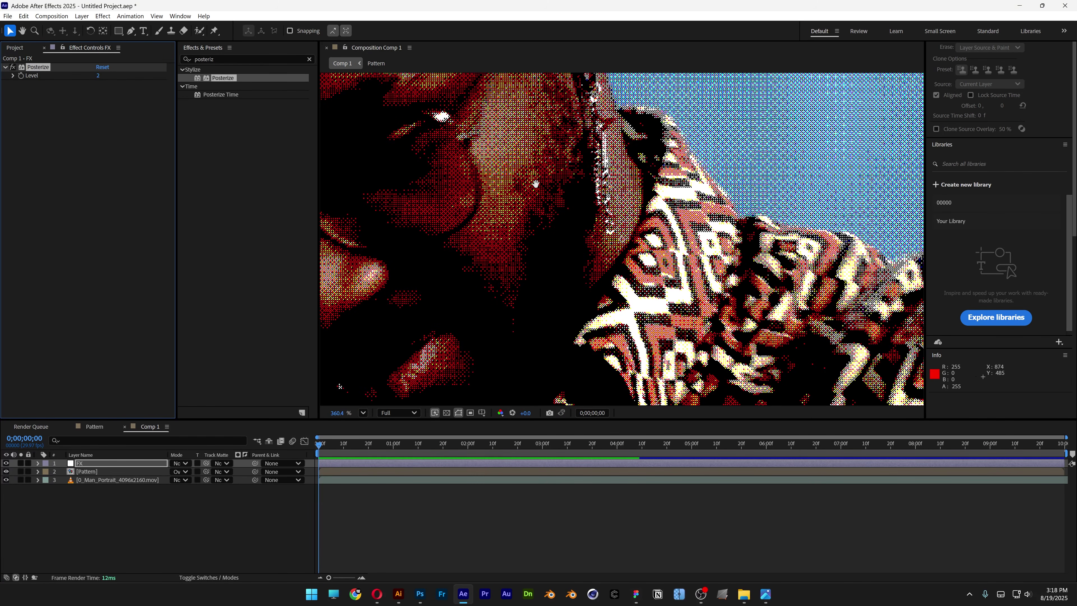
scroll(537, 187, "up", 1)
left_click_drag(536, 188, 669, 286)
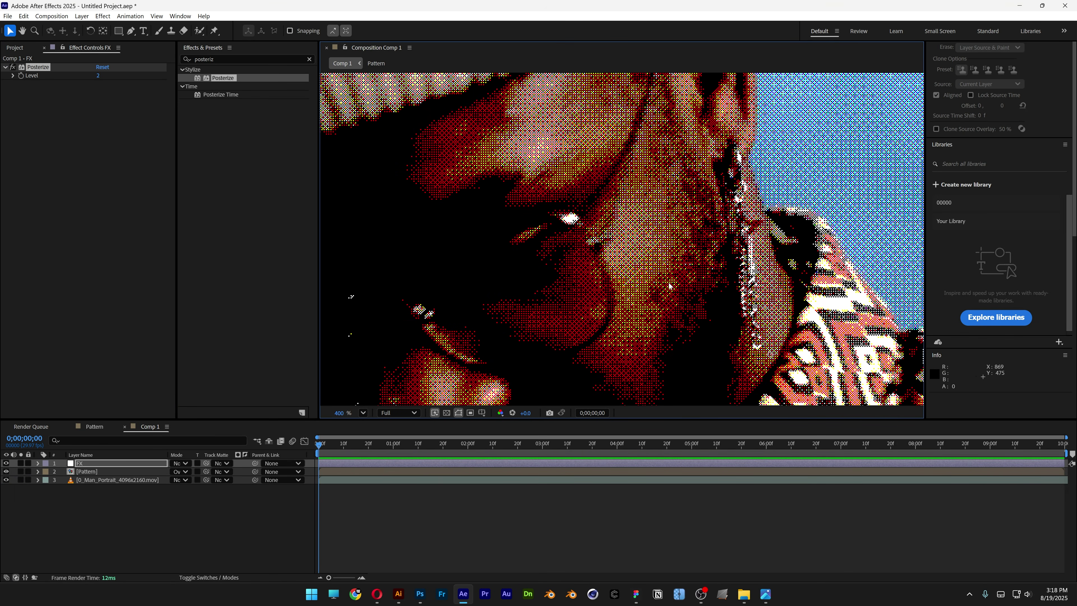
scroll(666, 284, "down", 9)
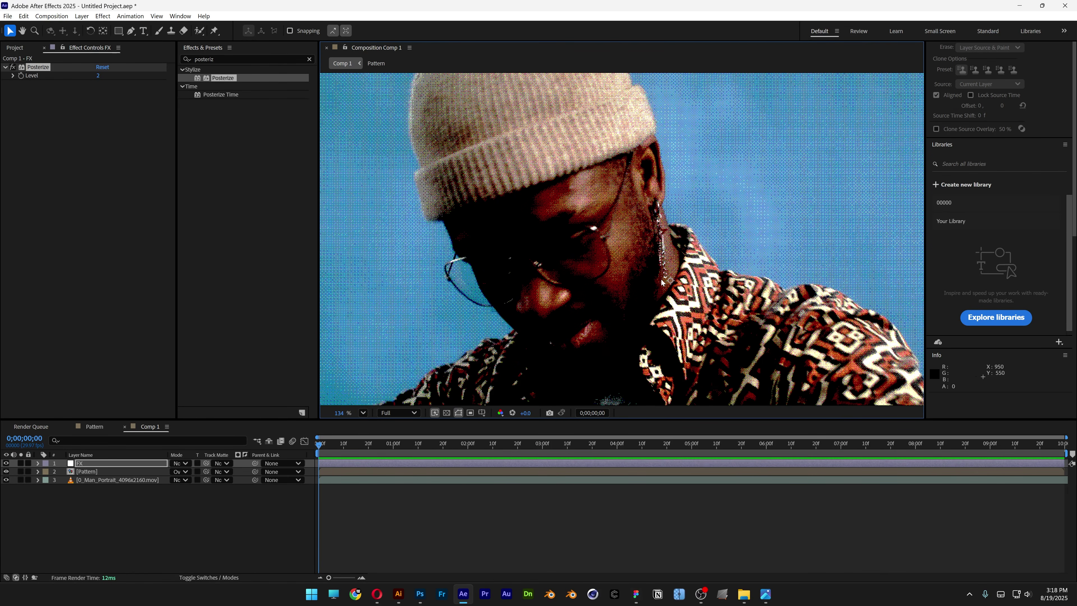
key("alt+Tab")
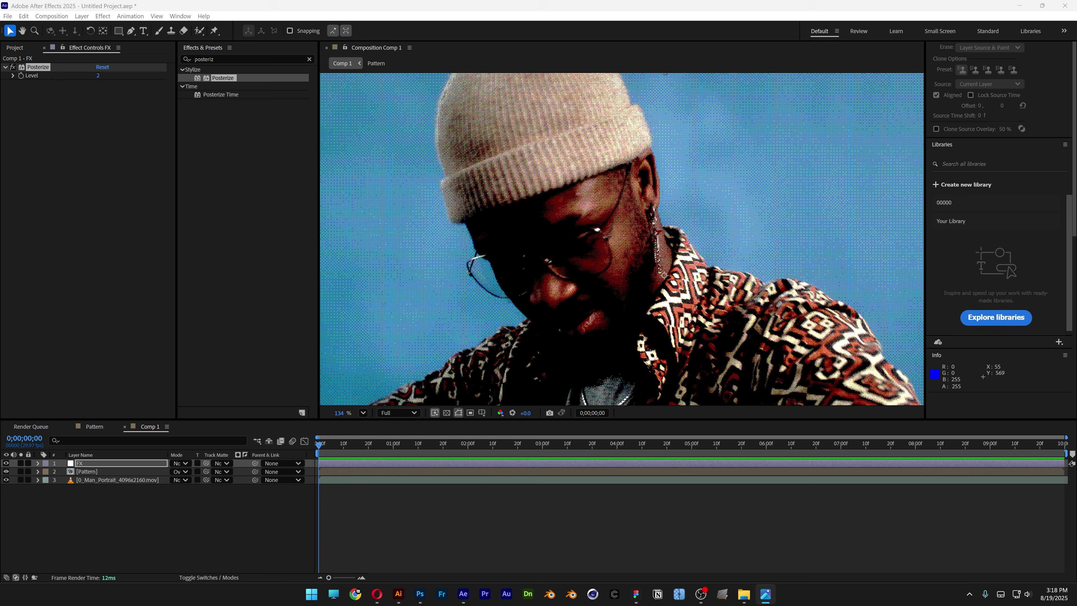
key("alt+Tab")
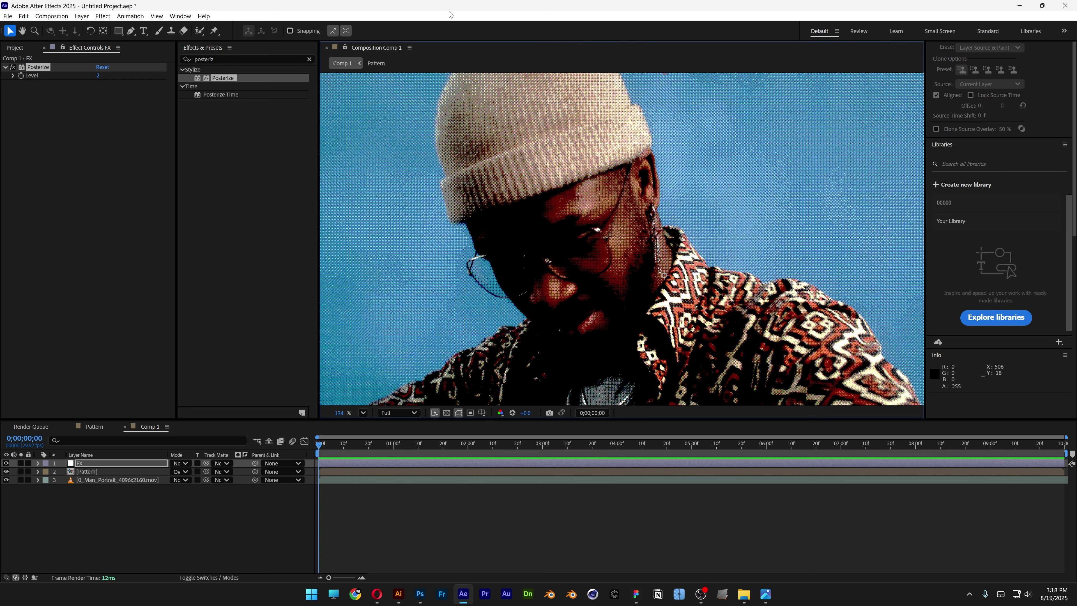
- Apply the Mosaic effect above Posterize on the FX adjustment layer and enable its Sharp Colors option
left_click(238, 58)
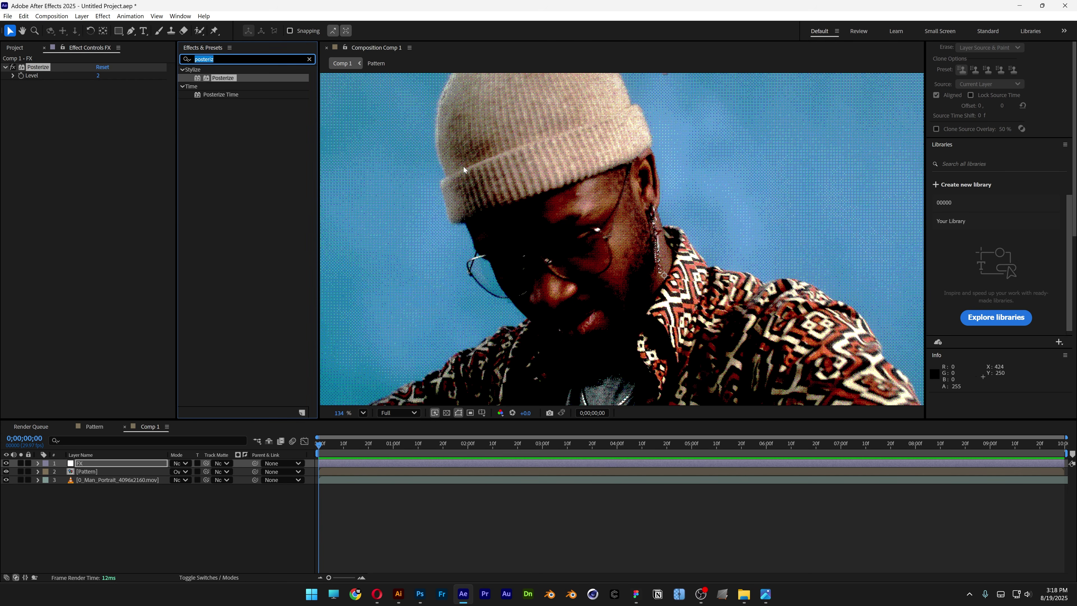
type("mosaic")
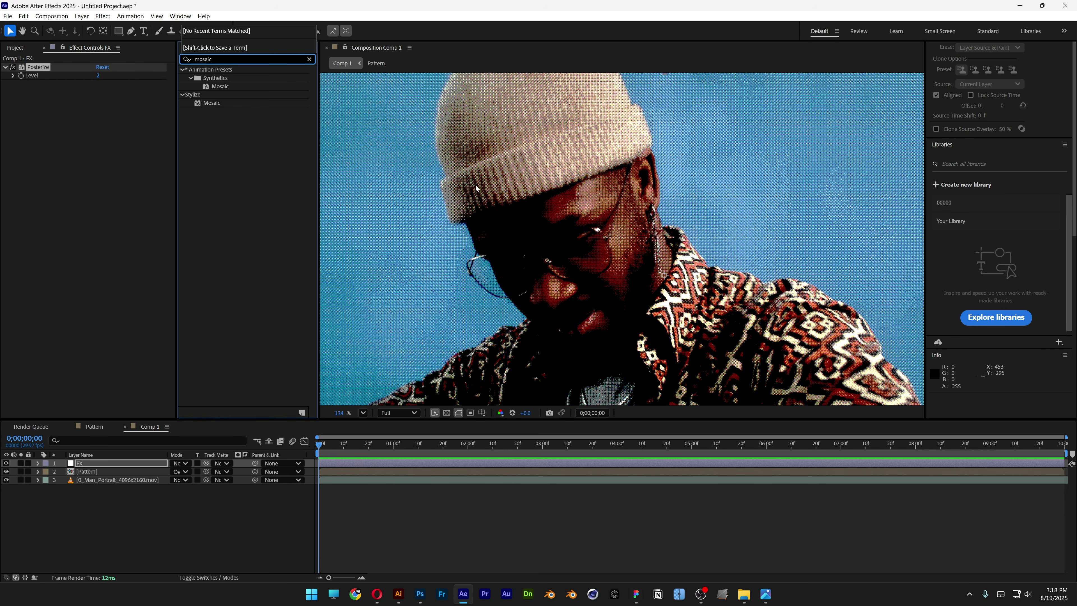
left_click_drag(208, 105, 59, 67)
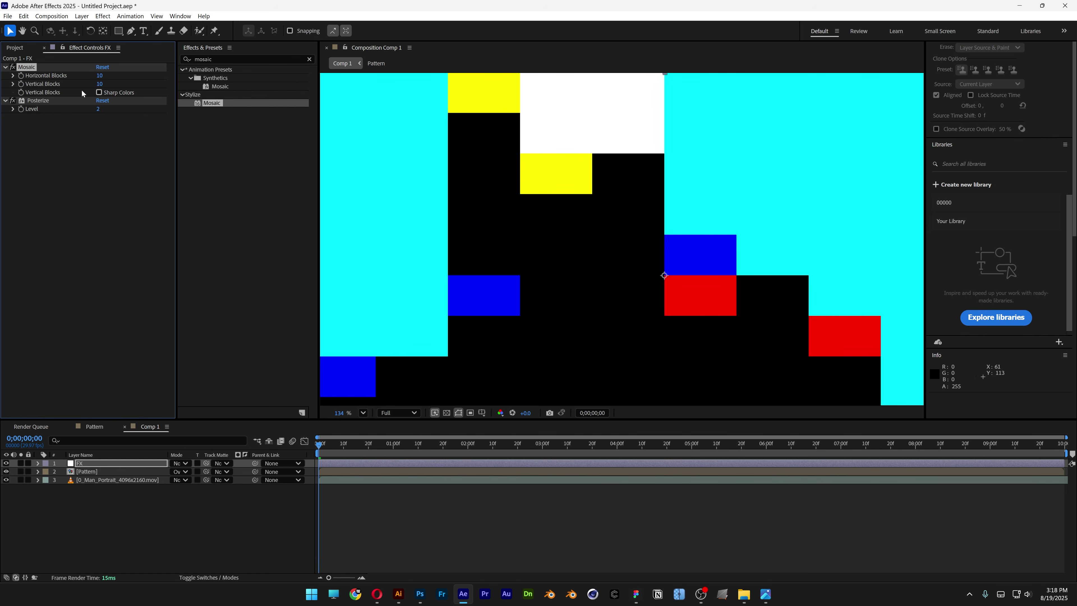
left_click(99, 93)
key("shift+slash")
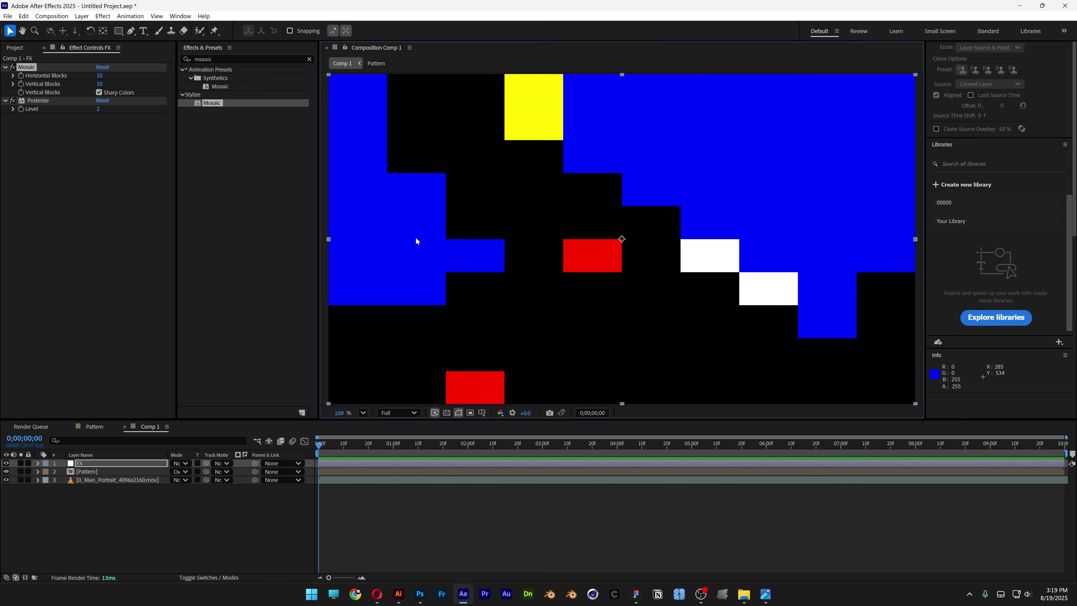
- Add the expression thisComp.width to the Mosaic effect's Horizontal Blocks on the FX layer
left_click(21, 76, "alt")
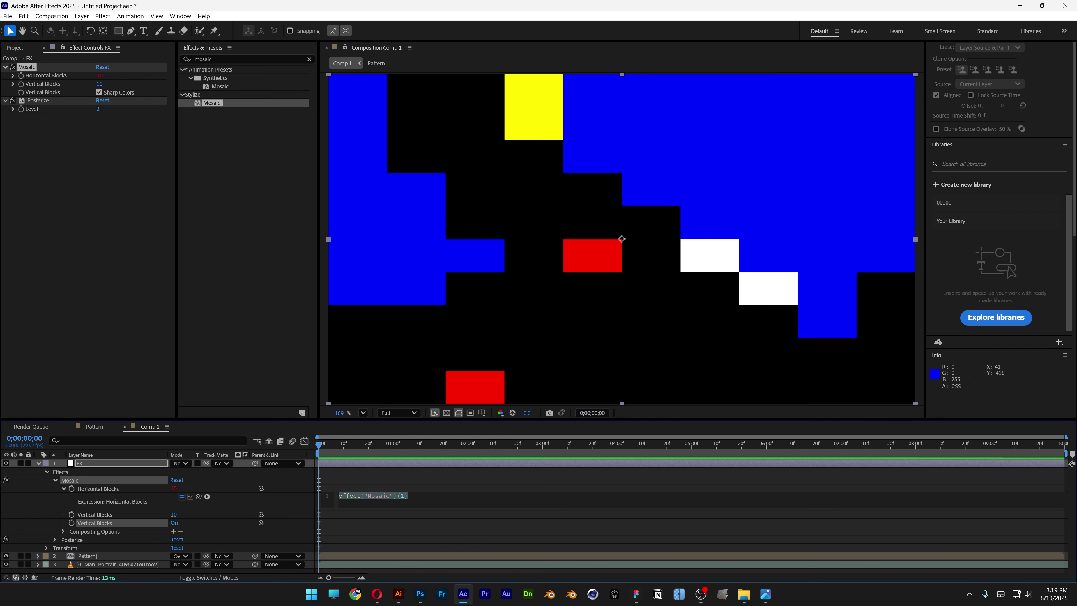
type("thisComp")
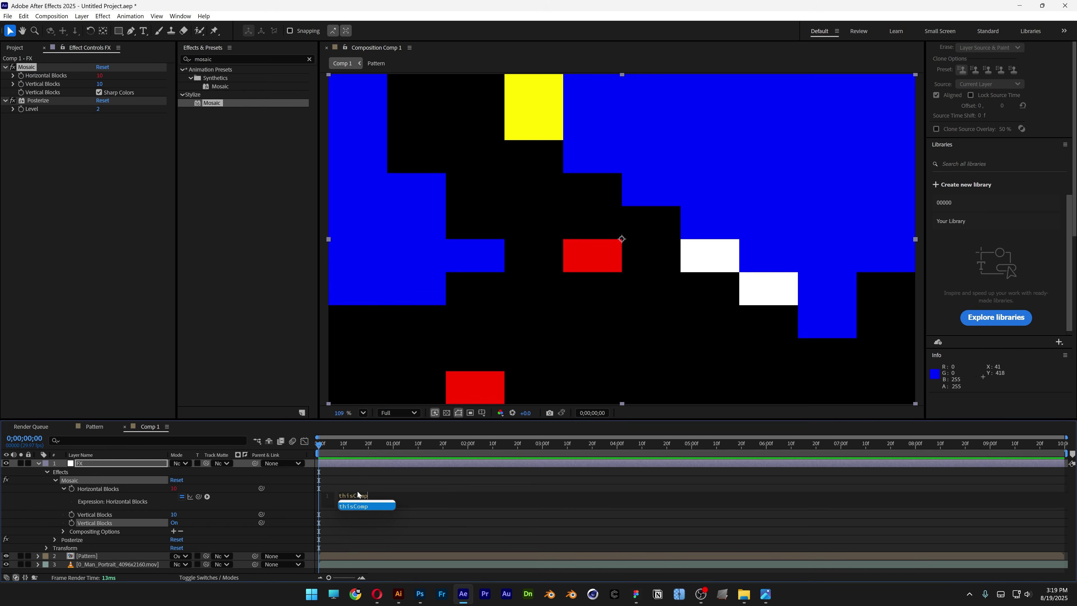
type(".width")
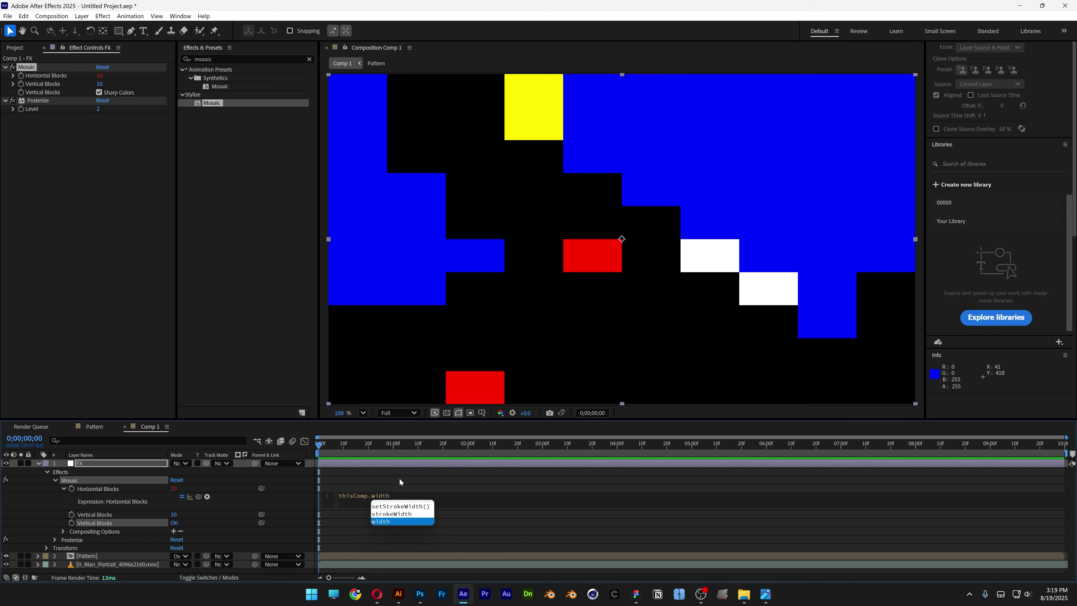
left_click(399, 478)
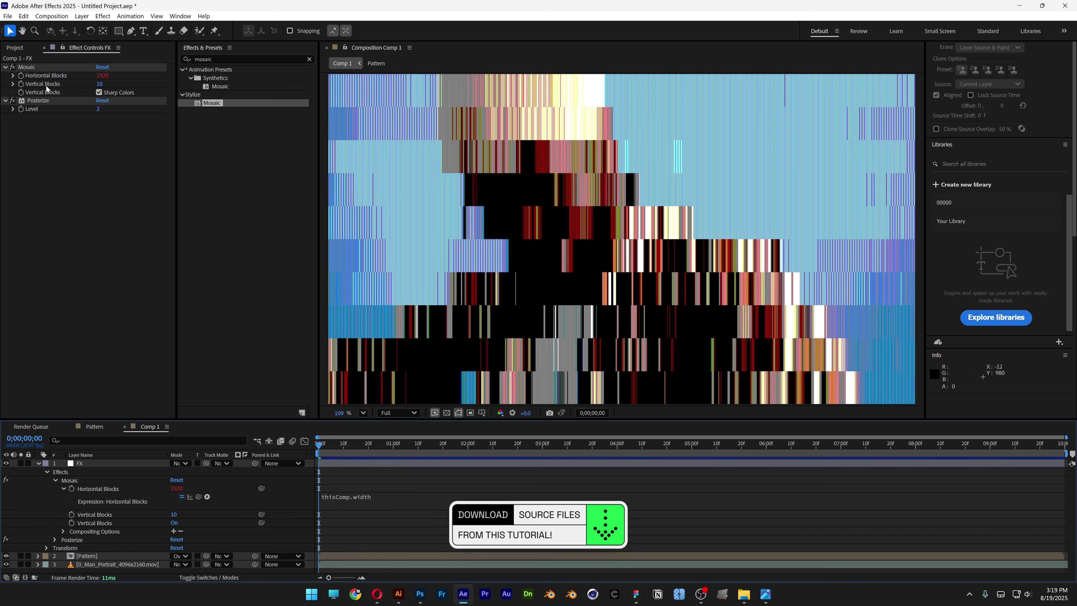
- Add the expression thisComp.height to the Mosaic effect's Vertical Blocks on the FX layer
left_click(21, 84, "alt")
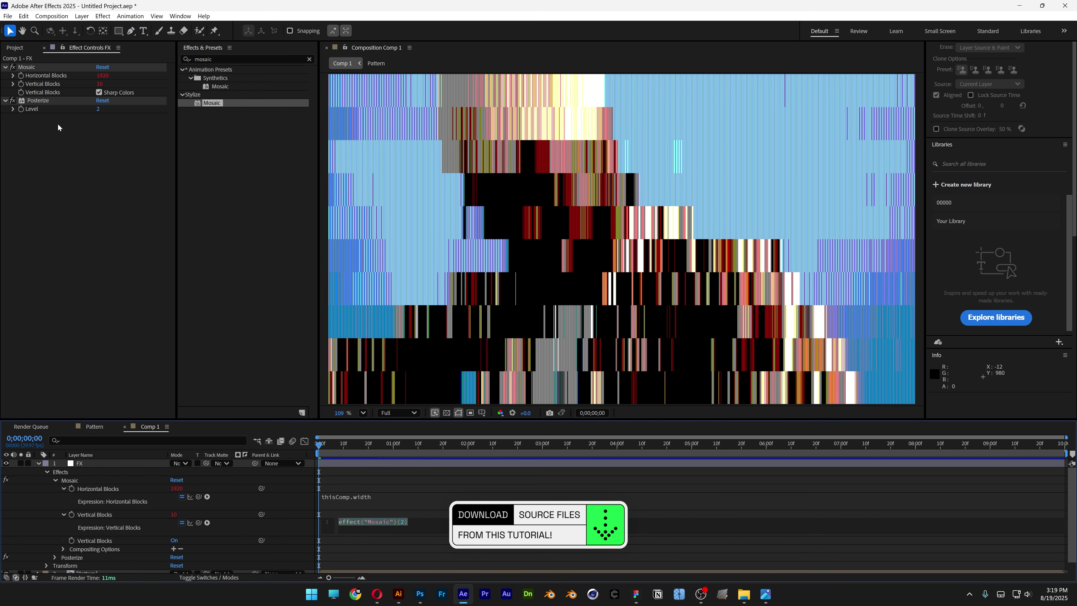
type("thisComp.")
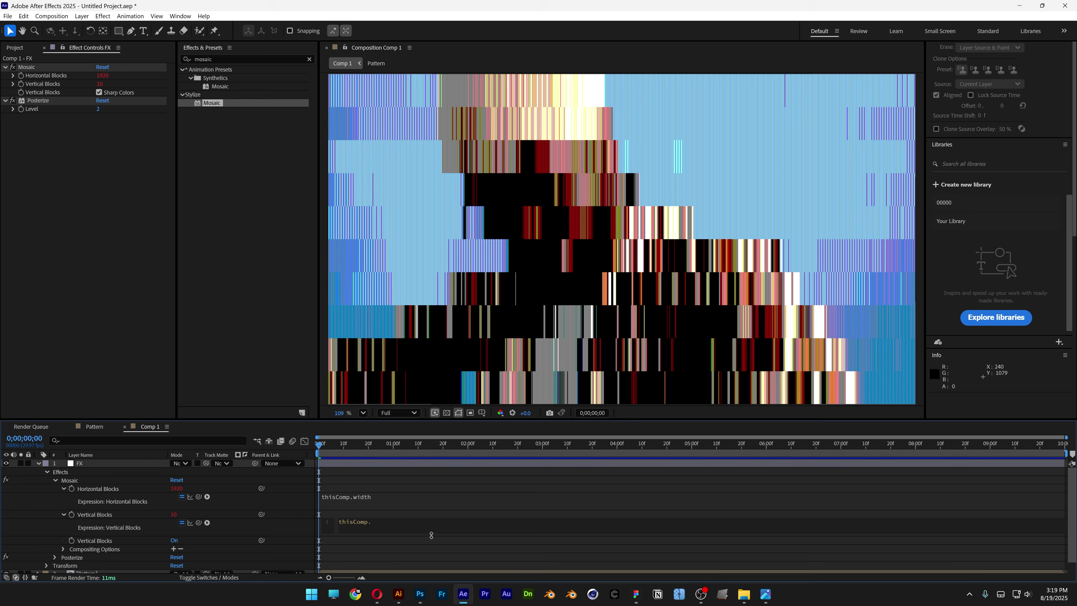
type("height")
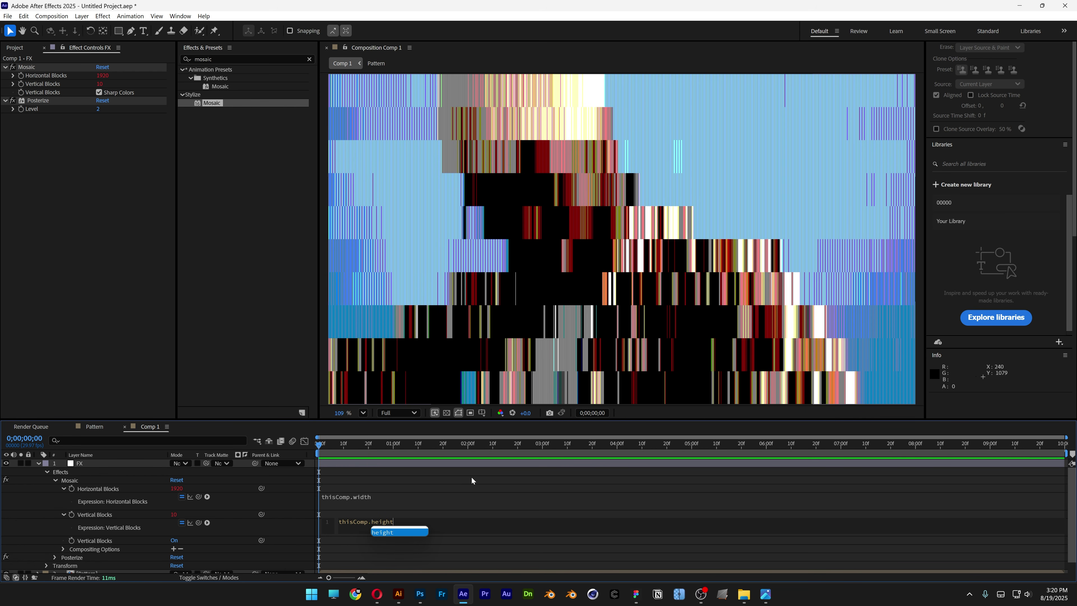
left_click(455, 478)
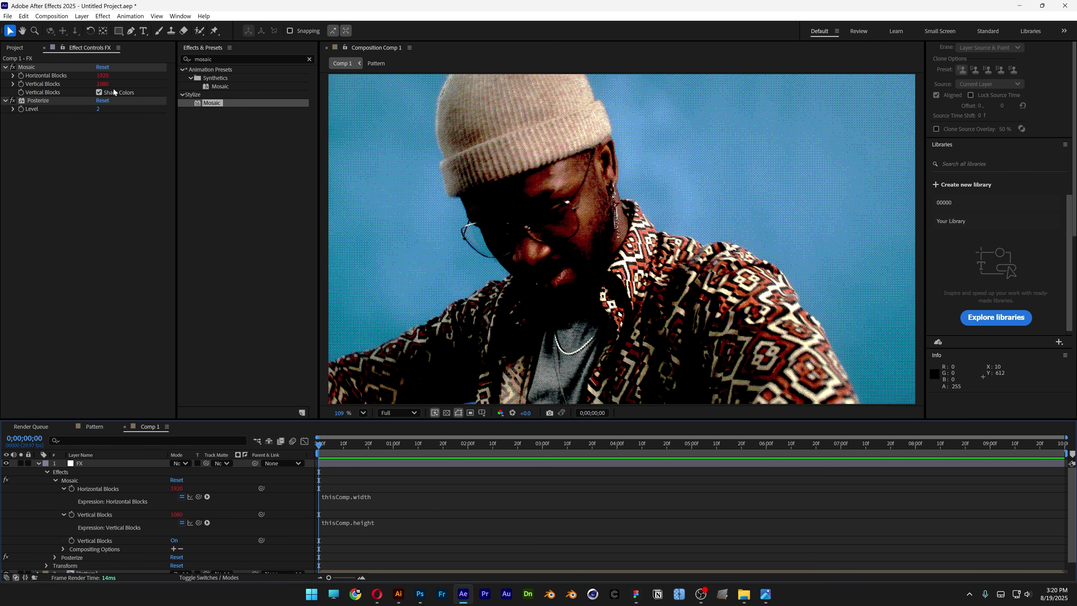
- Add a Slider Control between Mosaic and Posterize on the FX layer and set its Slider to 1
key("ctrl+5")
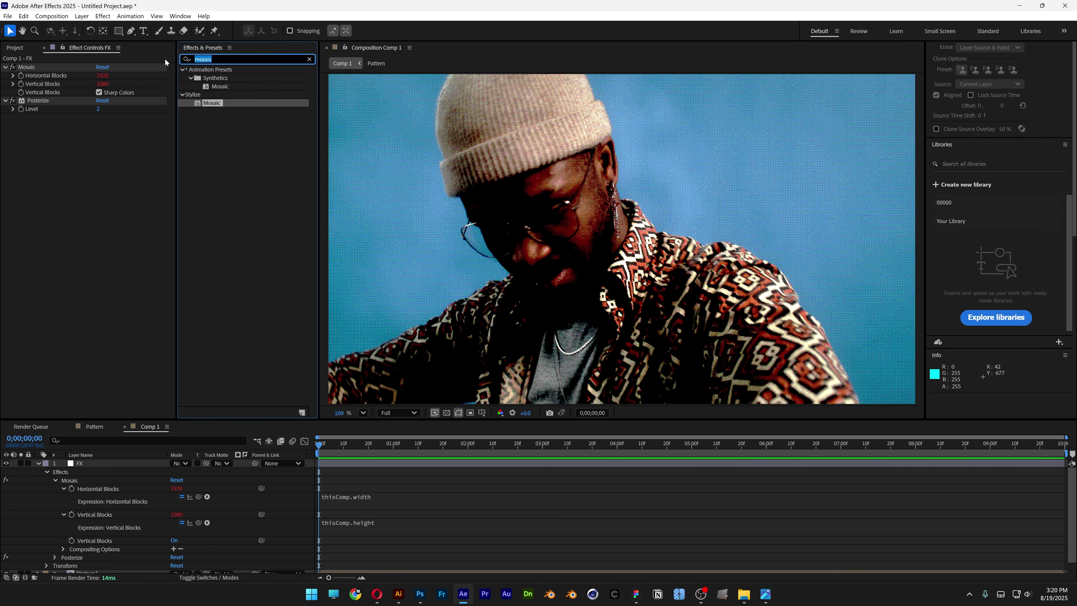
type("slider")
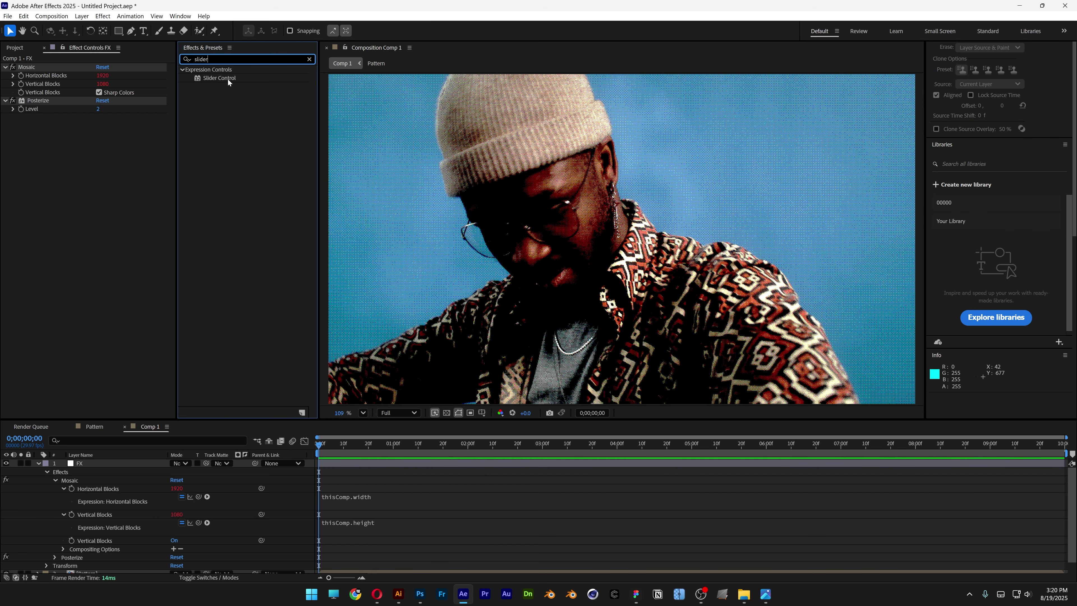
left_click_drag(227, 78, 80, 88)
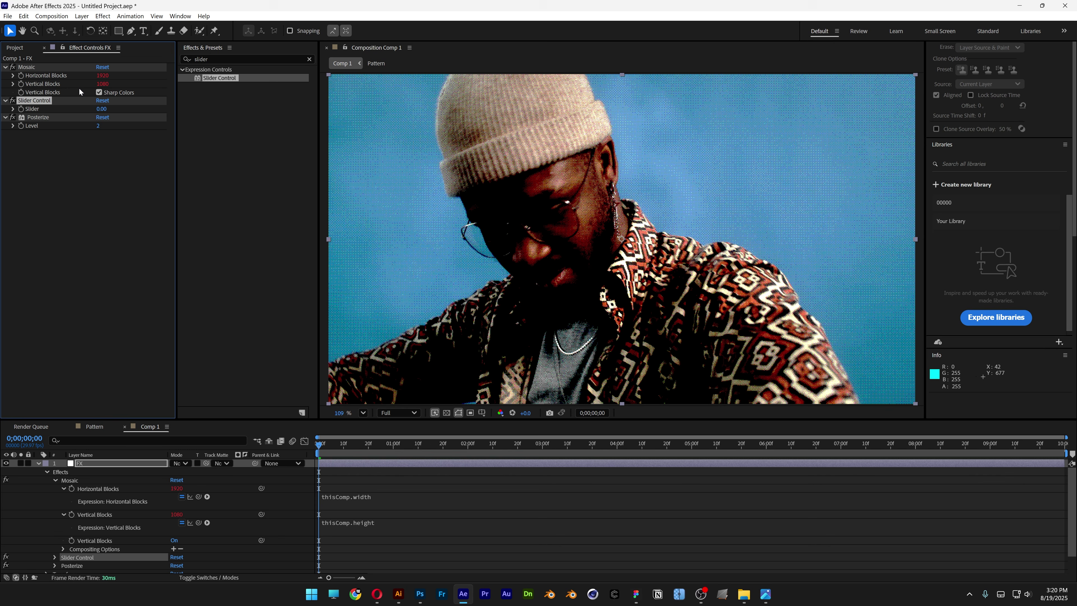
left_click(103, 109)
type("1")
key("Return")
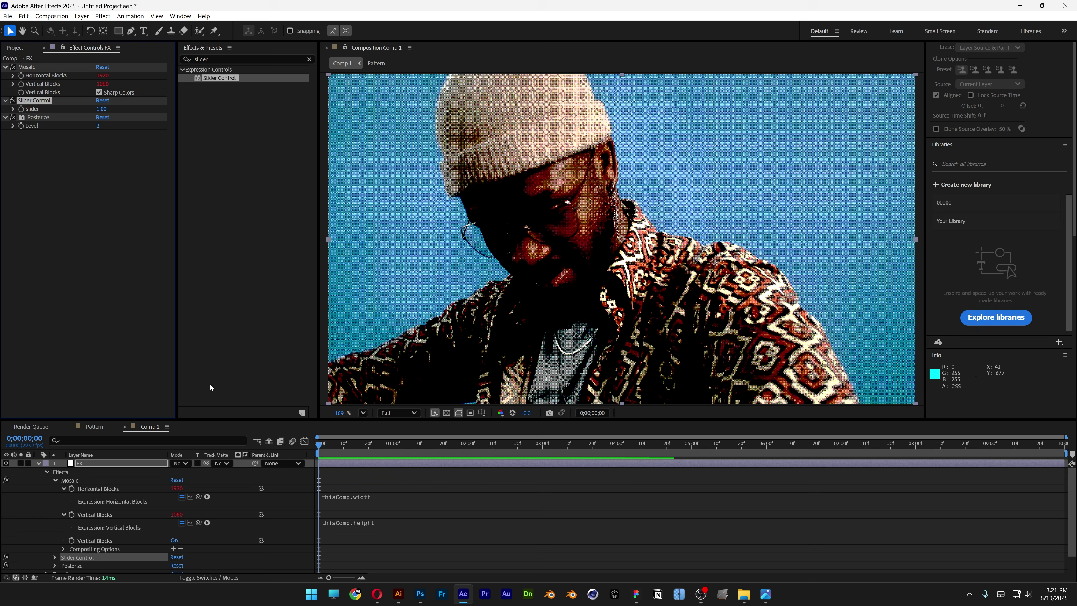
- Extend the Horizontal Blocks expression to divide thisComp.width by the Slider Control's Slider value
left_click_drag(211, 421, 218, 172)
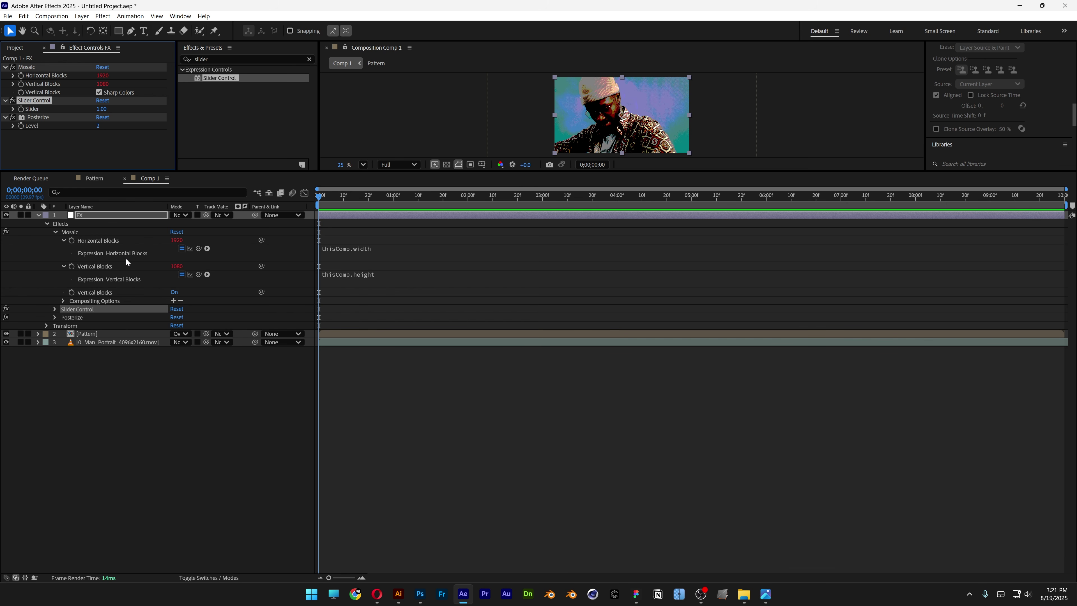
left_click(401, 255)
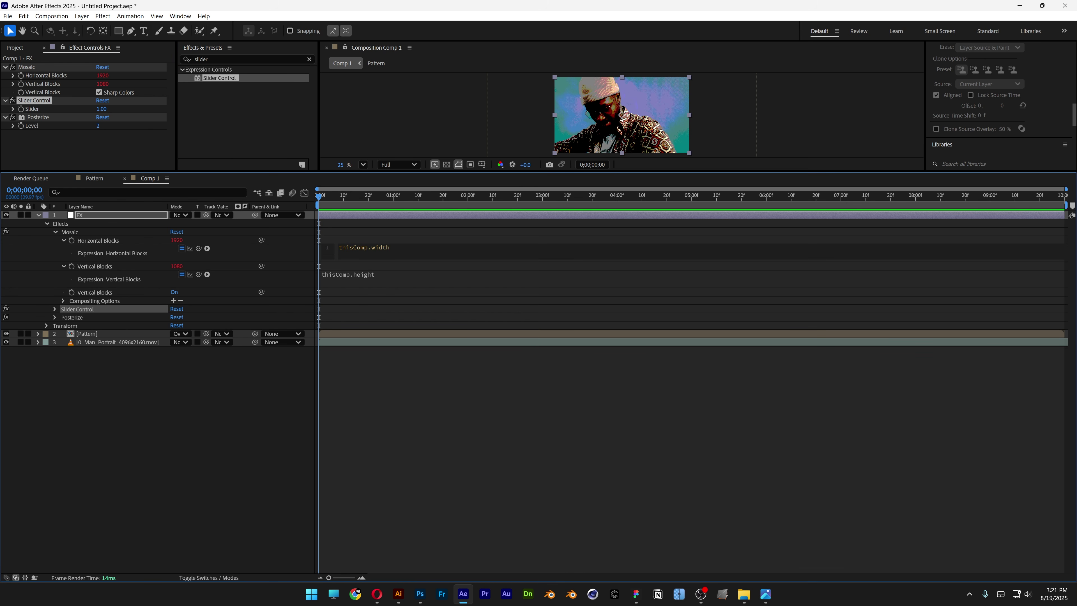
type("/")
left_click_drag(199, 249, 36, 111)
- Extend the Vertical Blocks expression to divide thisComp.height by the Slider Control's Slider value
left_click(392, 275)
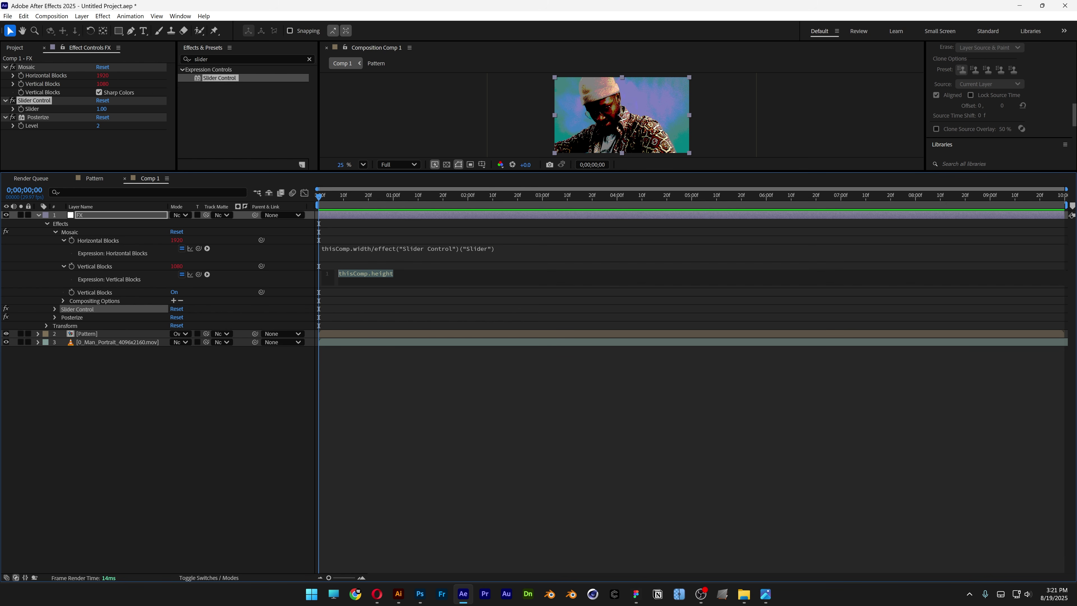
left_click(393, 273)
left_click_drag(198, 275, 32, 110)
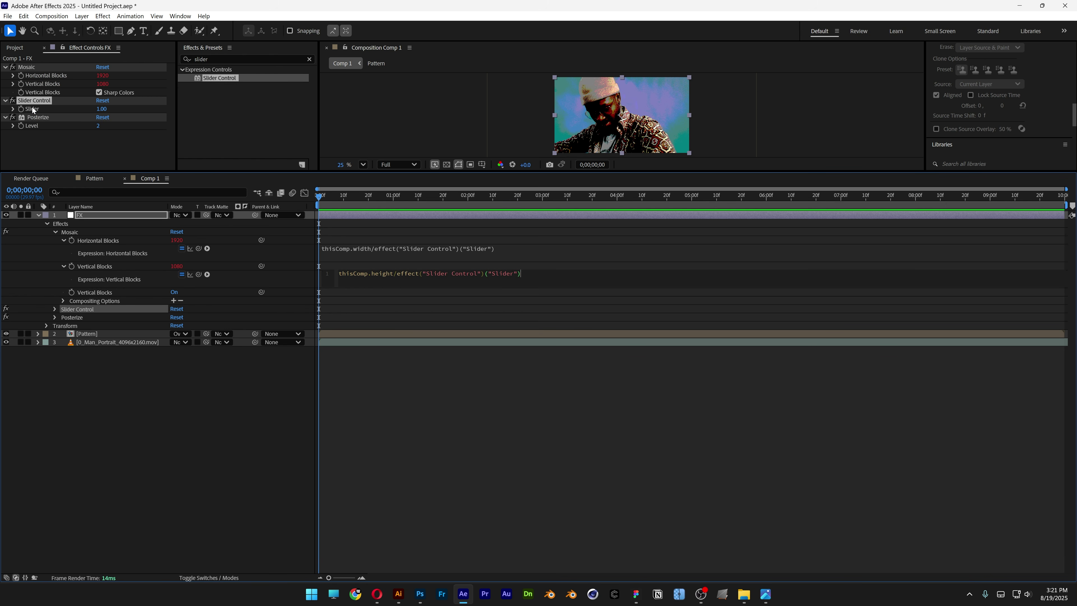
left_click(455, 394)
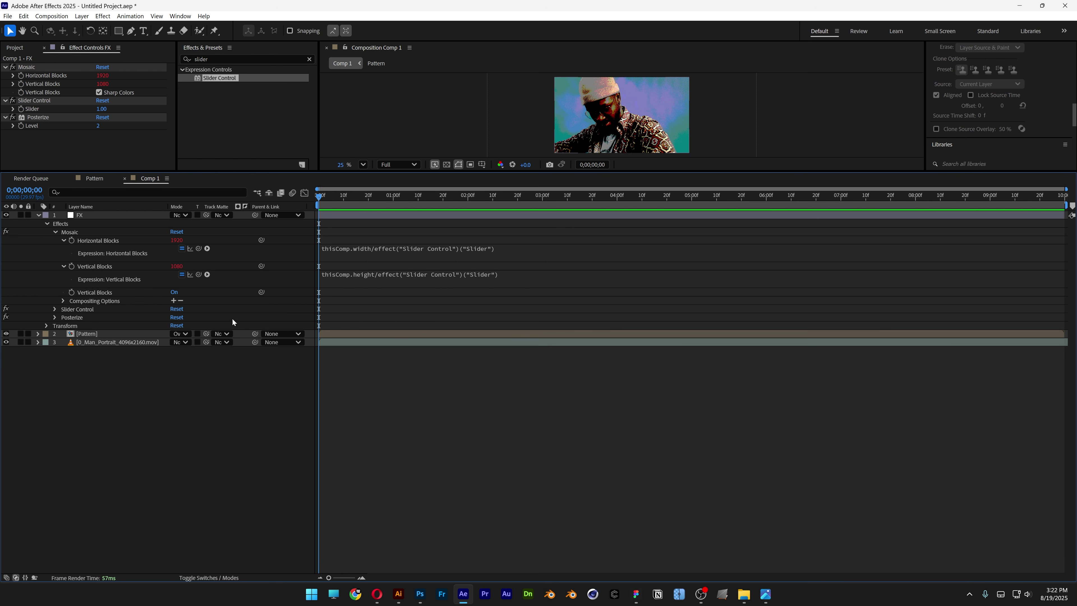
- Add a Scale expression to the Pattern layer that multiplies transform.scale by the FX layer's Slider Control value
left_click(96, 334)
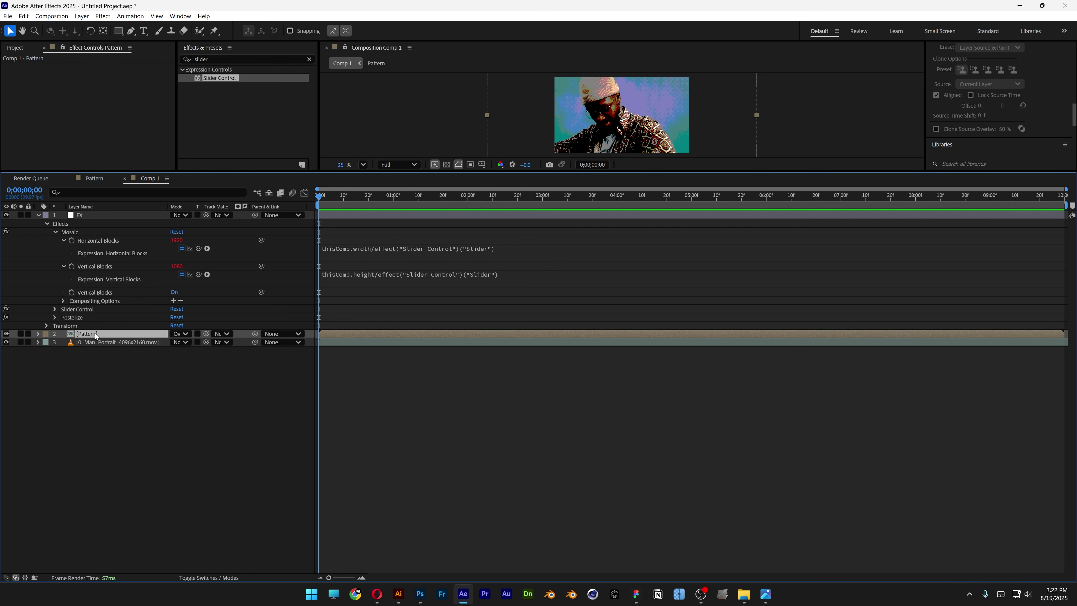
key("s")
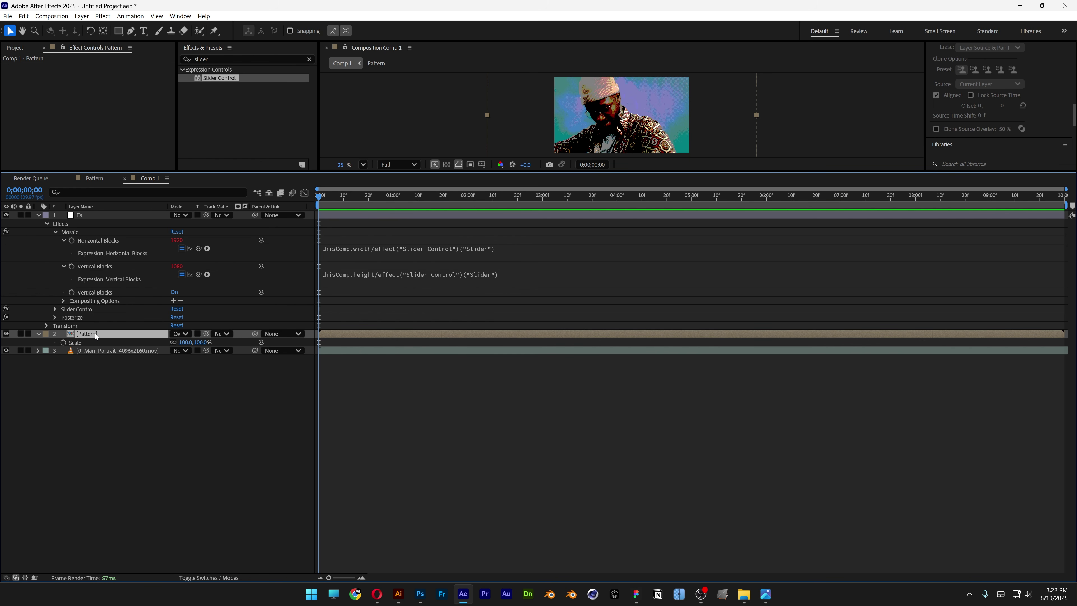
left_click(63, 343, "alt")
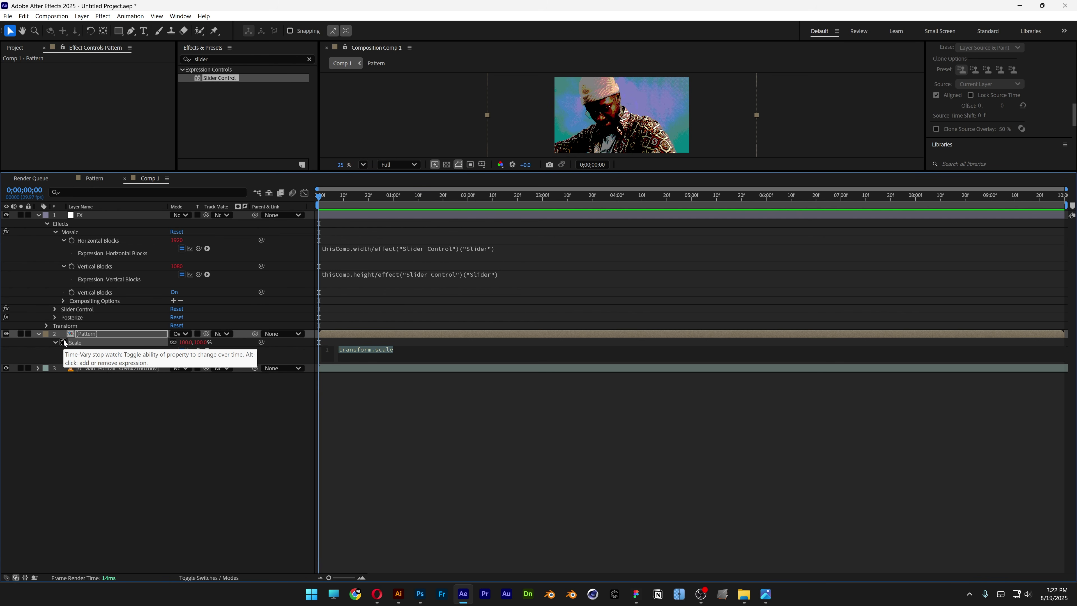
left_click(82, 215)
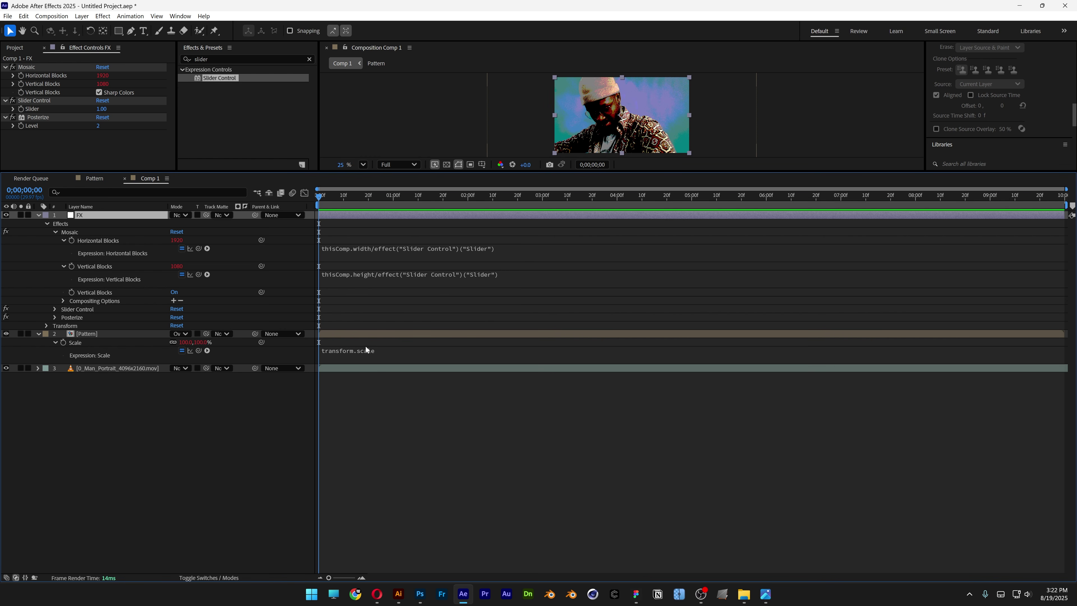
left_click(382, 350)
key("Right")
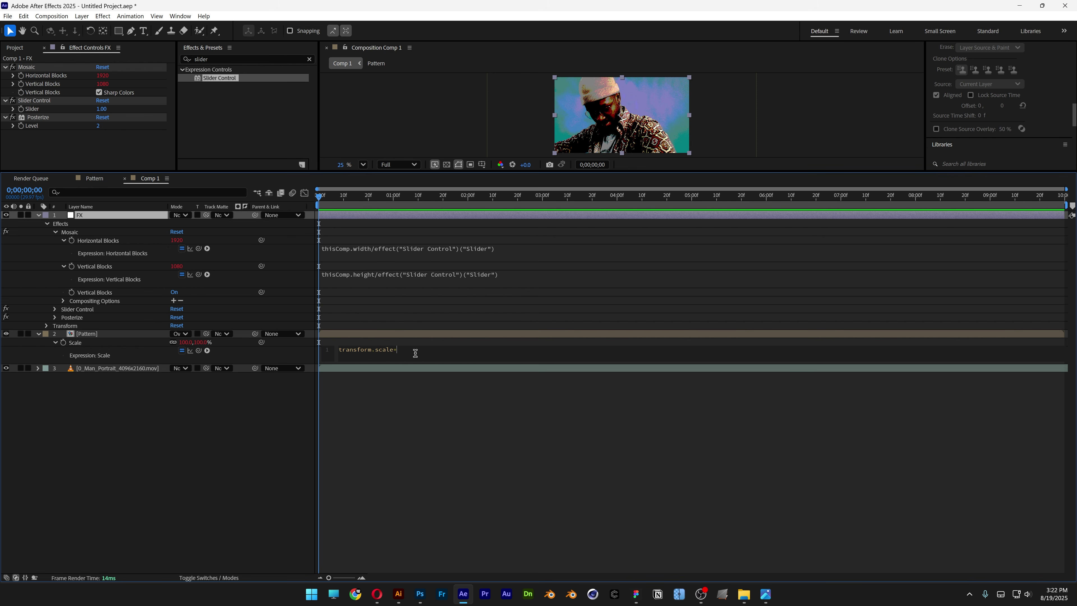
left_click_drag(199, 350, 36, 113)
left_click(334, 380)
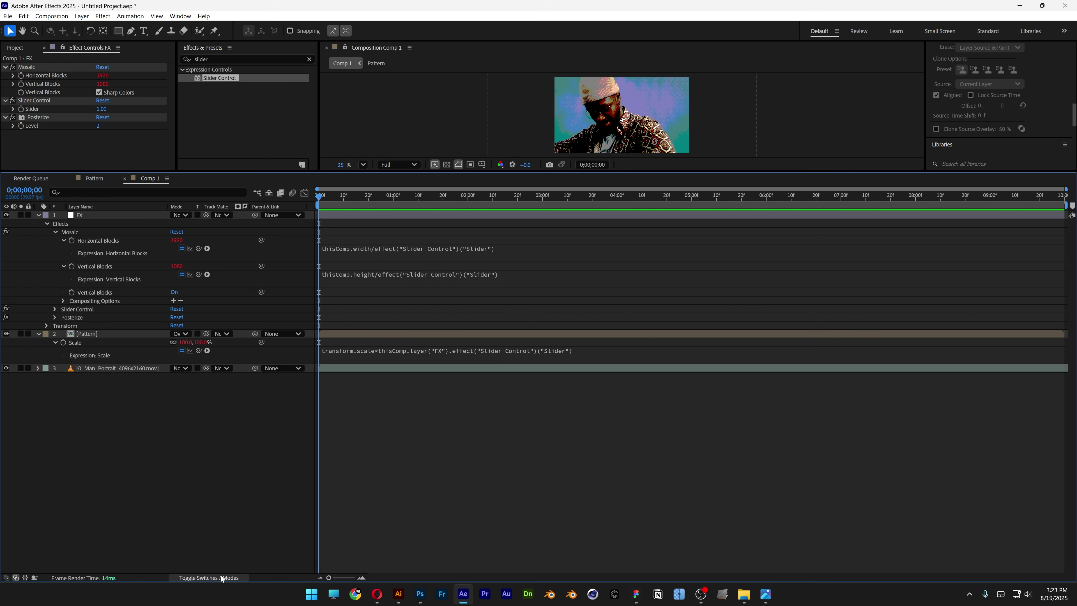
- Switch the Pattern layer's rendering quality to Draft and enlarge the composition preview again
left_click(209, 577)
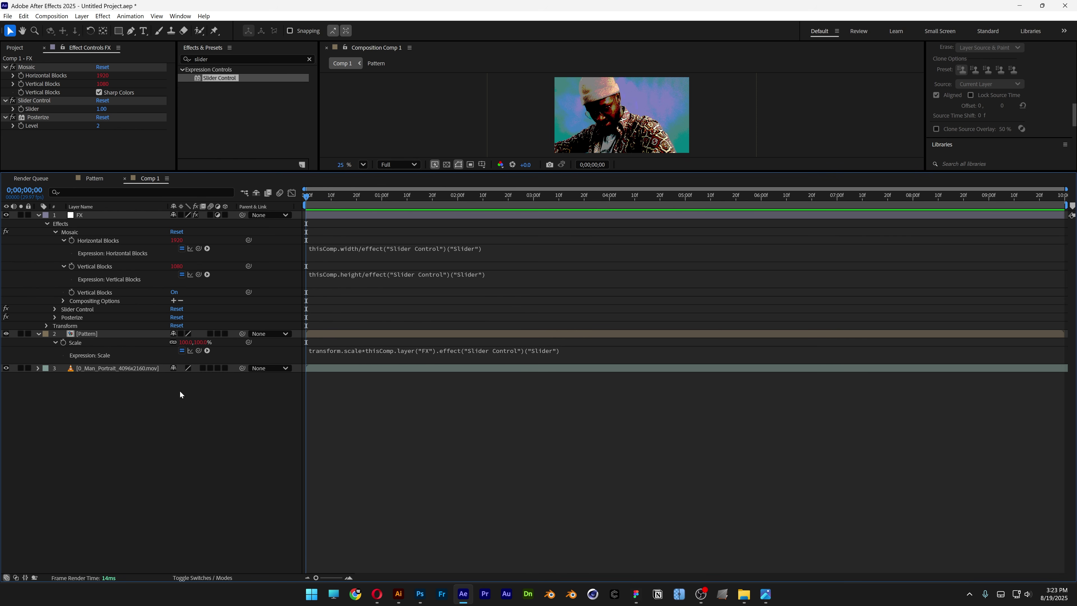
left_click(188, 334)
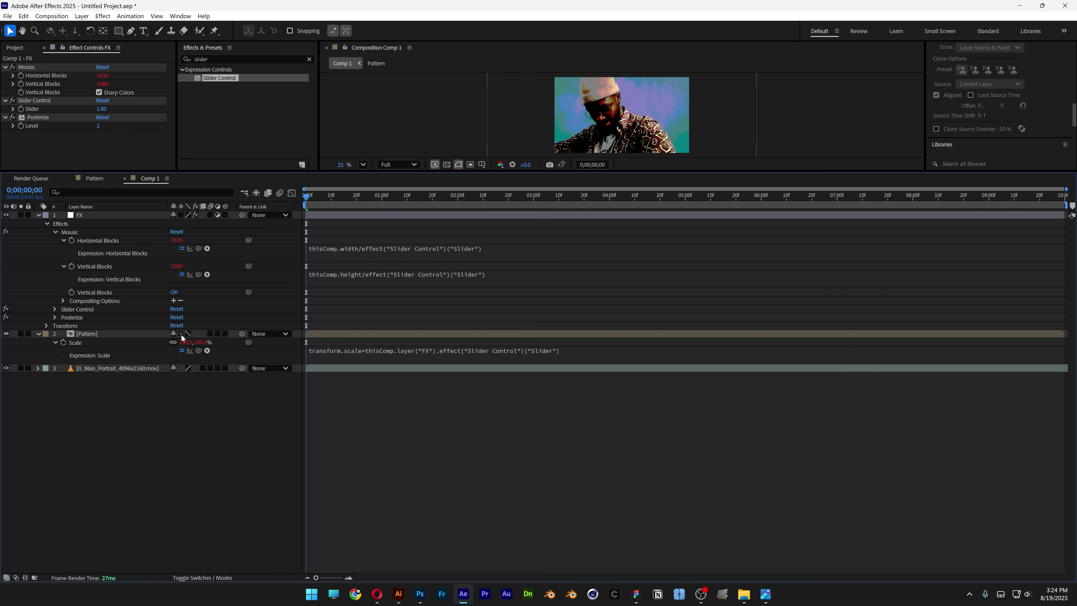
left_click_drag(323, 171, 324, 425)
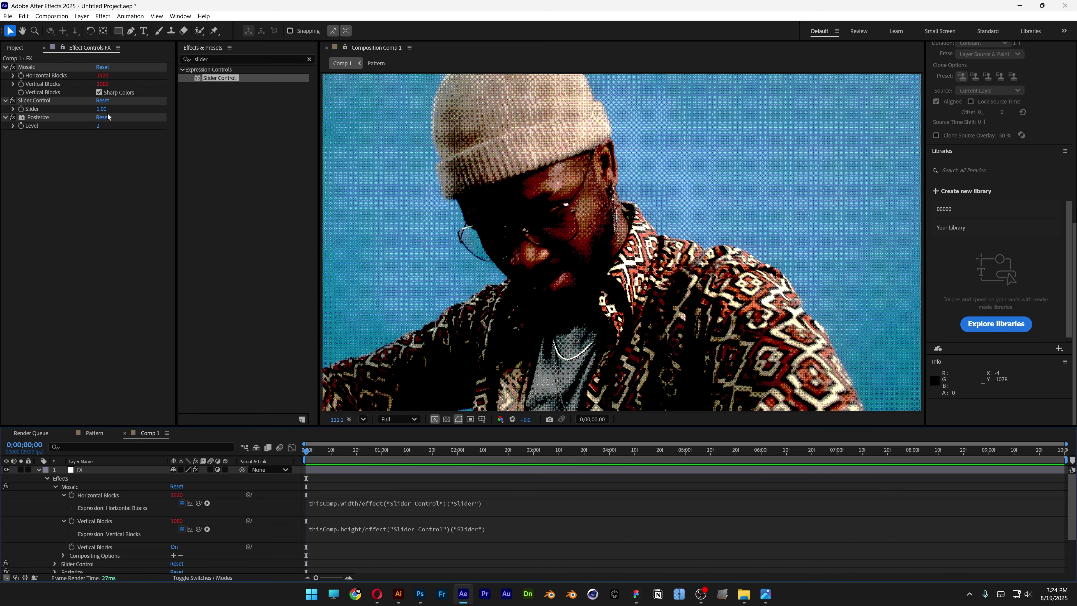
- Set the FX layer's Slider to 9 and play back the pixelated footage up to about 5 seconds
left_click_drag(102, 108, 108, 115)
key("space")
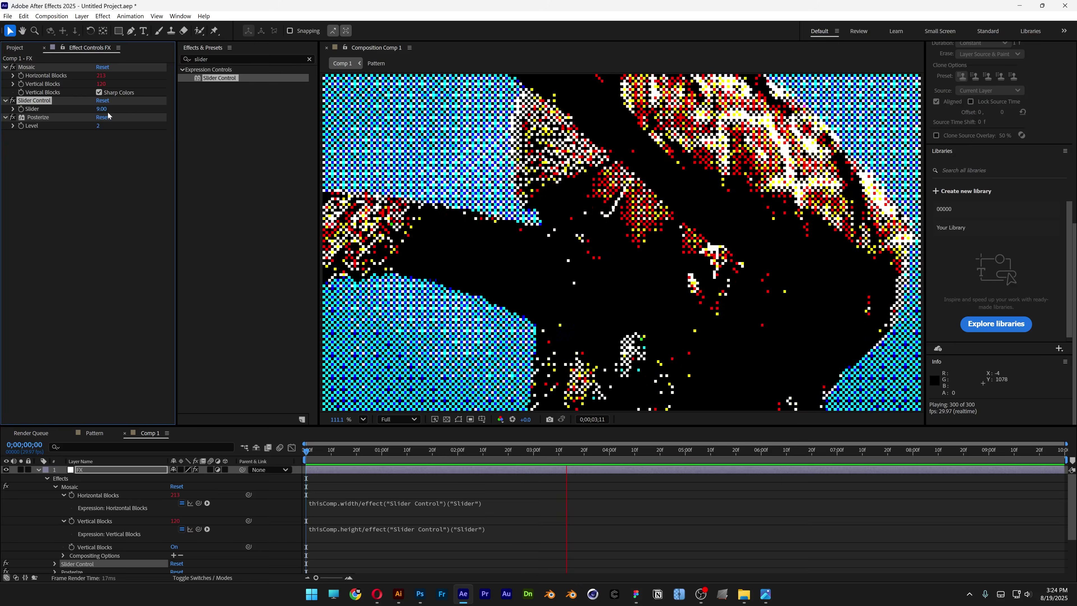
key("space")
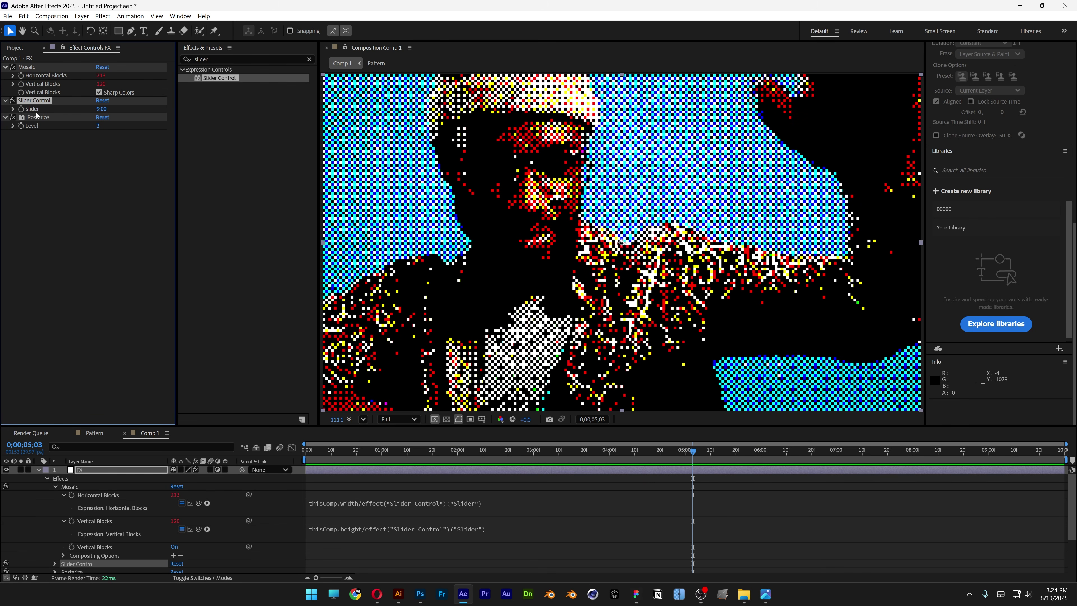
- Try a fractional value of 9.64 for the FX layer's Slider, return it to 9, and set it to 10
left_click(13, 109)
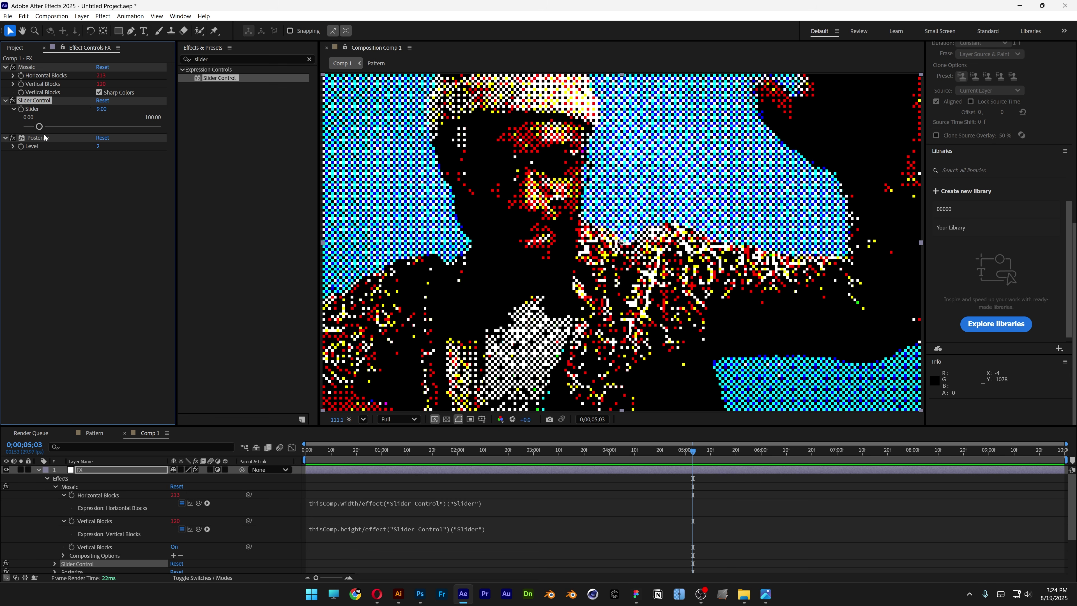
left_click_drag(39, 126, 38, 130)
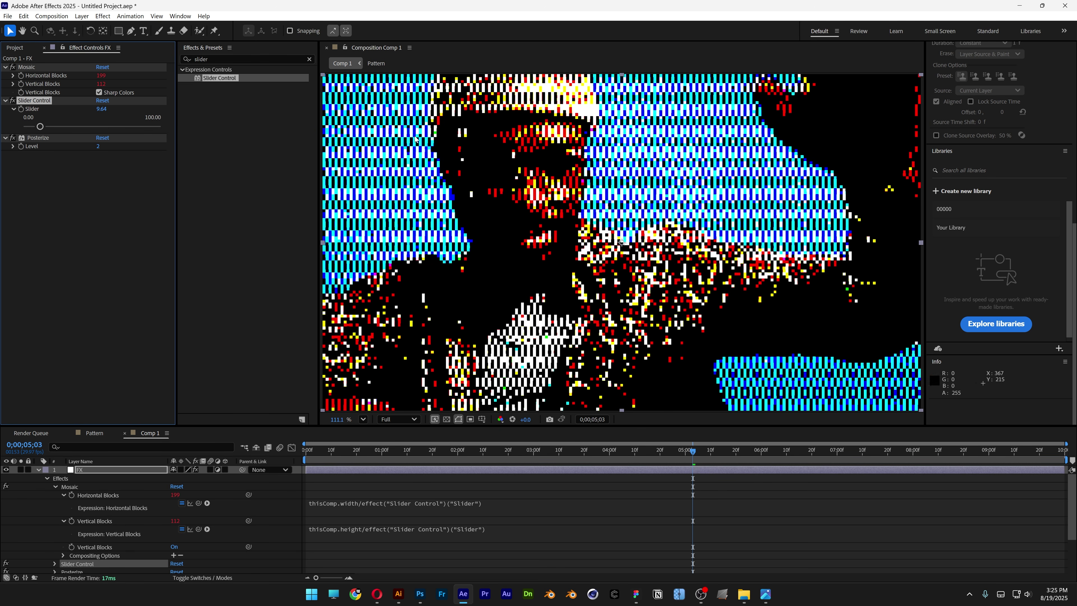
left_click(102, 109)
type("9")
key("Return")
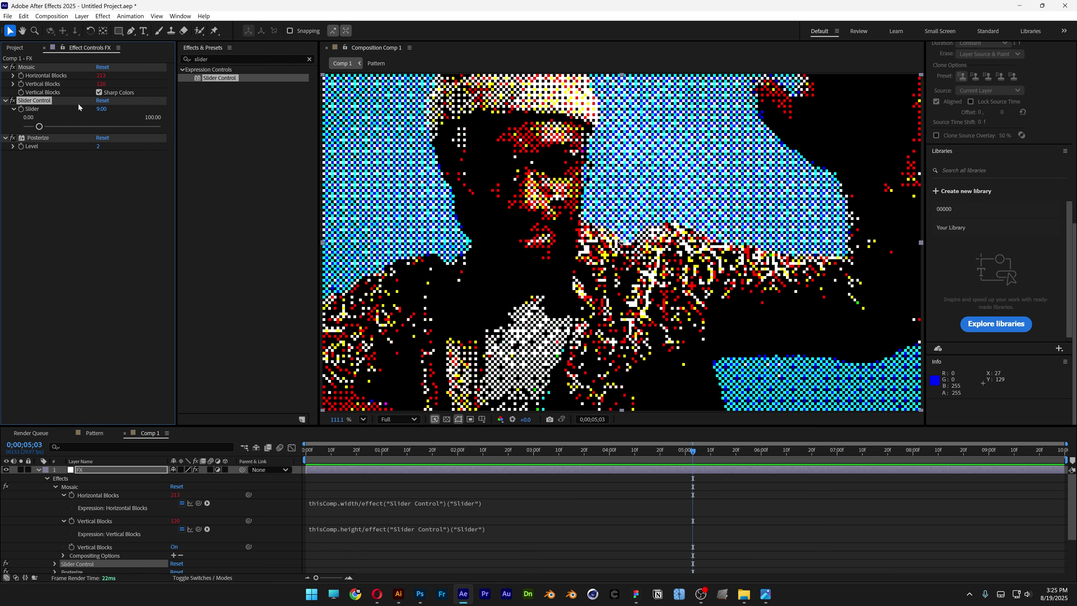
left_click_drag(102, 108, 105, 108)
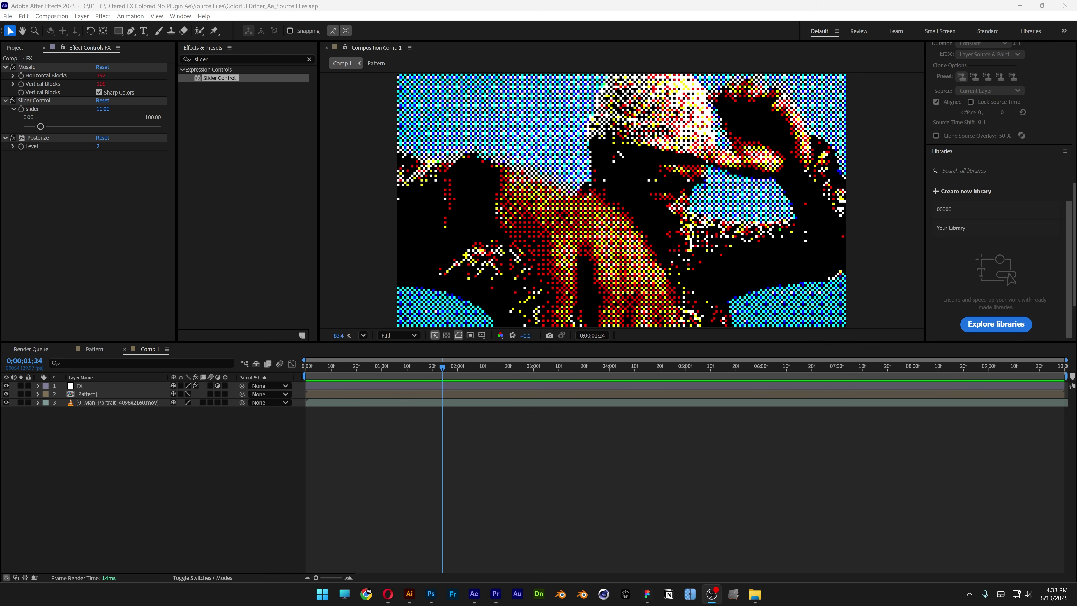
- Add Comp 1 to the render queue and set its render settings to Current Settings
left_click(7, 16)
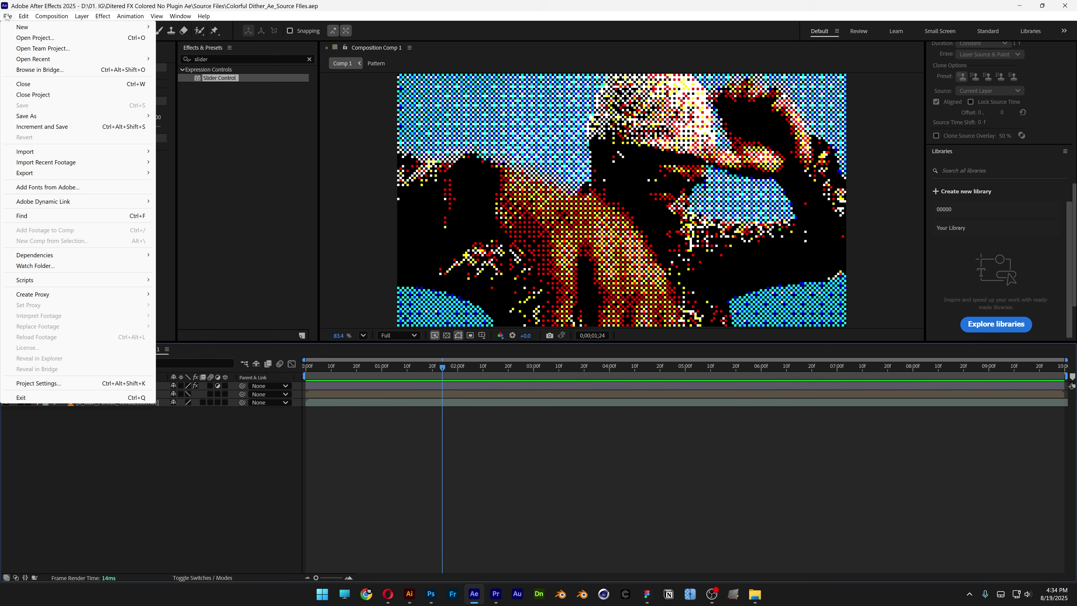
mouse_move(32, 173)
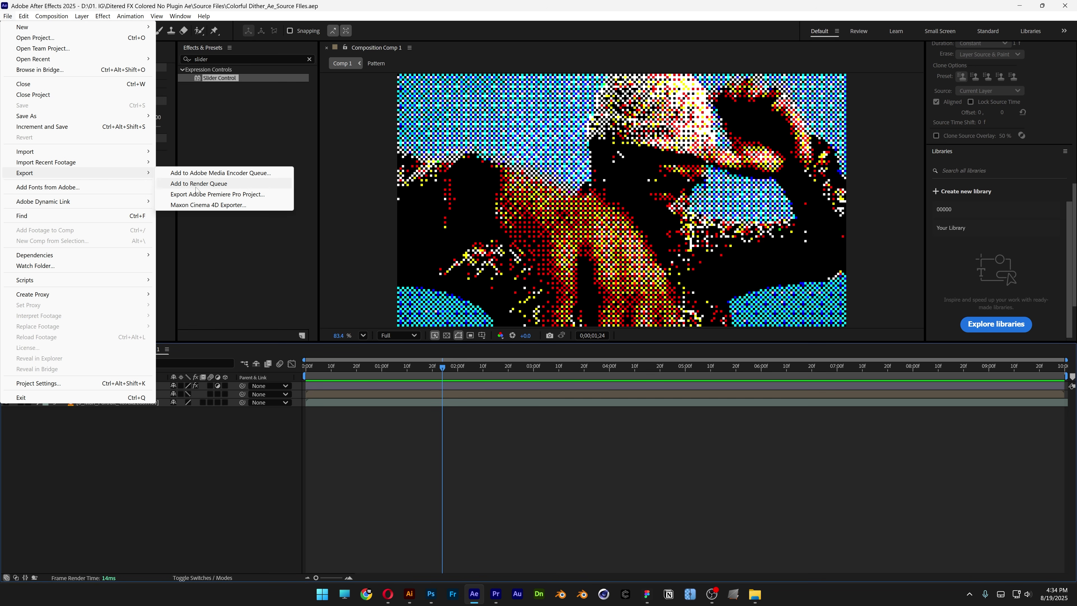
left_click(236, 188)
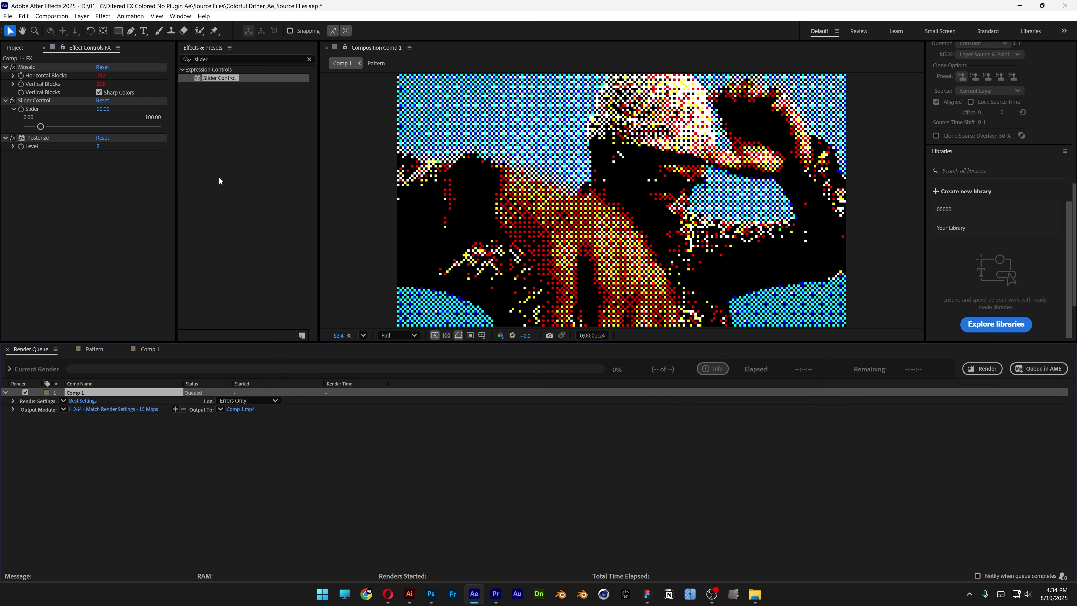
left_click(63, 401)
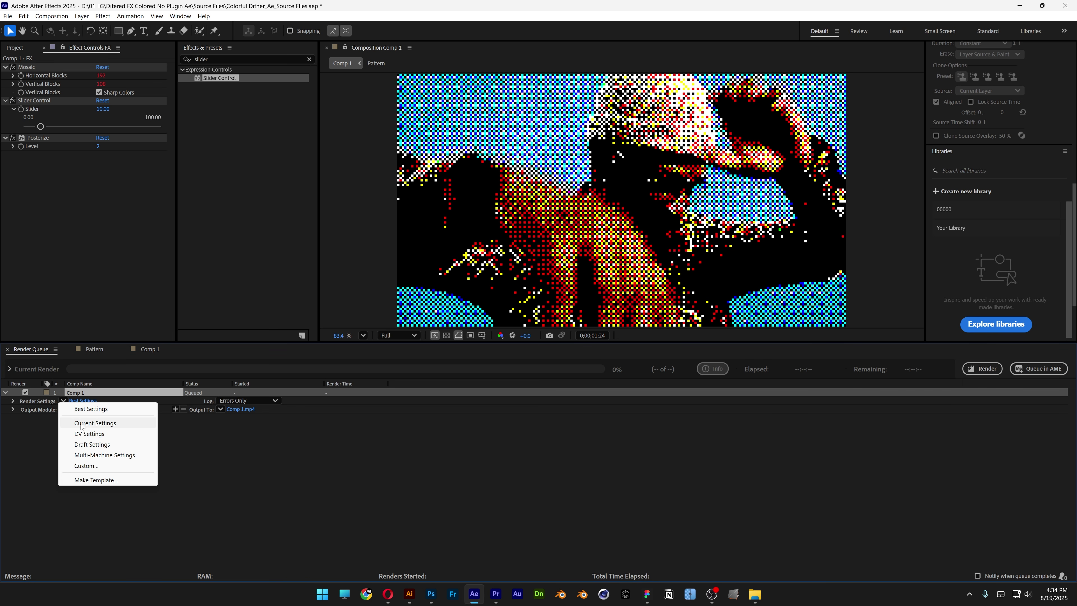
left_click(121, 425)
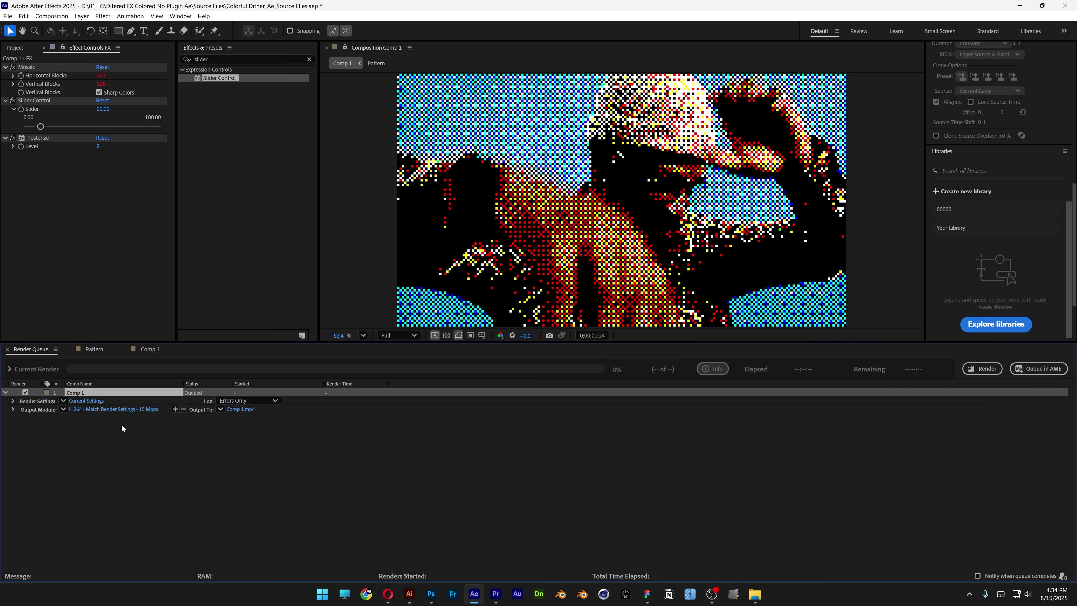